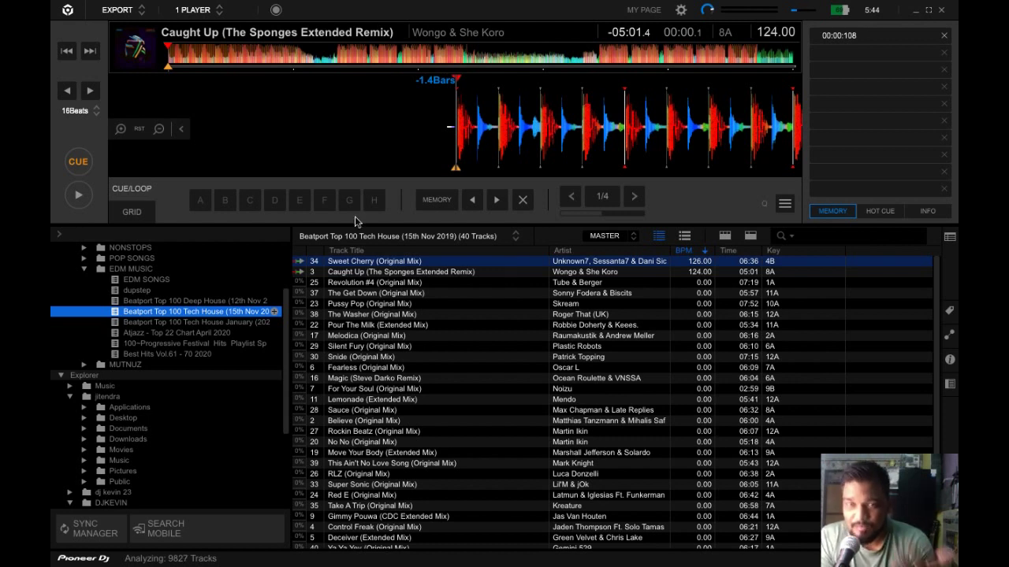
# Switch from Export to Performance mode, then hide and restore the mixer section.
pyautogui.click(114, 11)
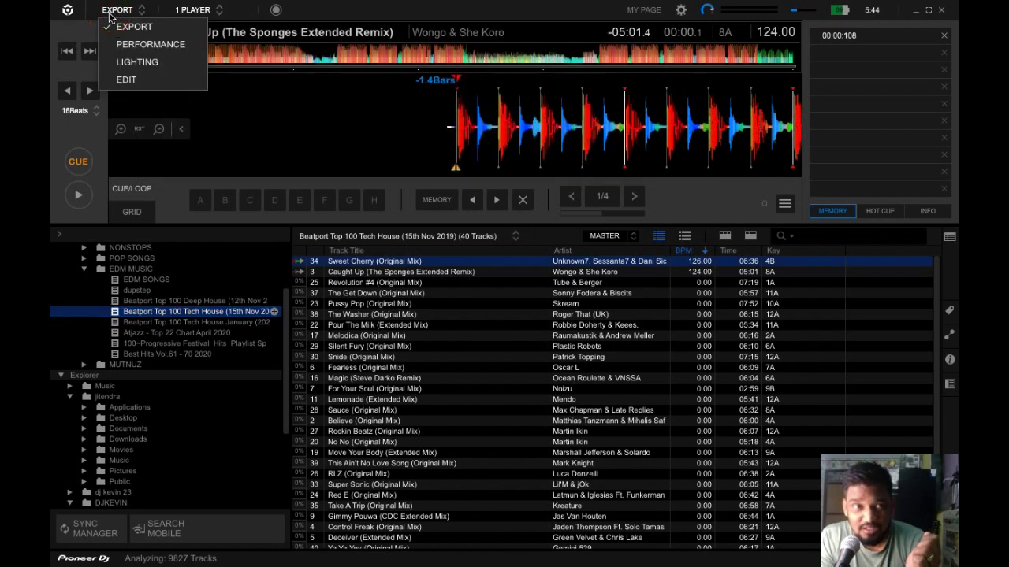
pyautogui.click(144, 45)
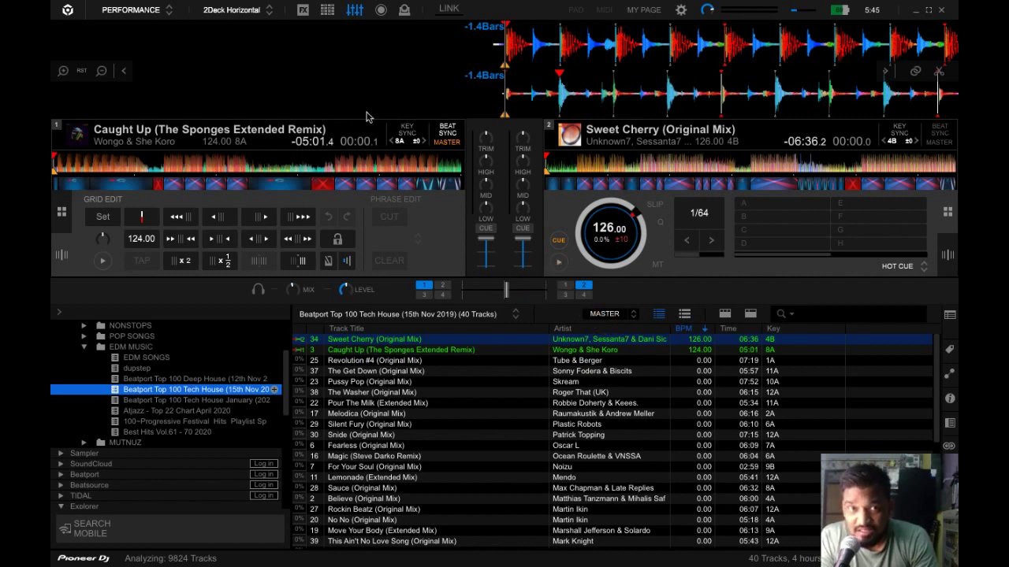
pyautogui.click(352, 16)
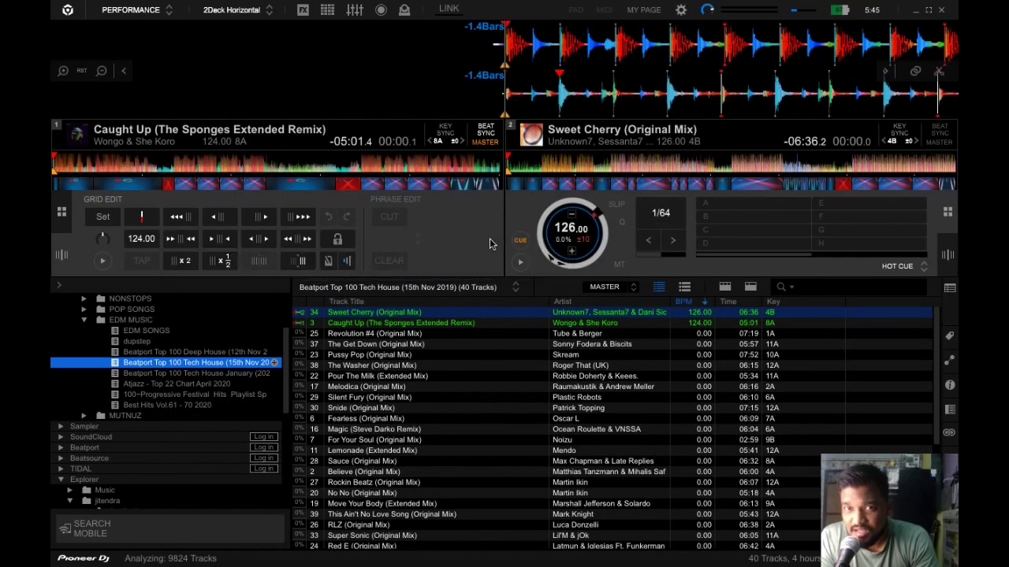
pyautogui.click(357, 13)
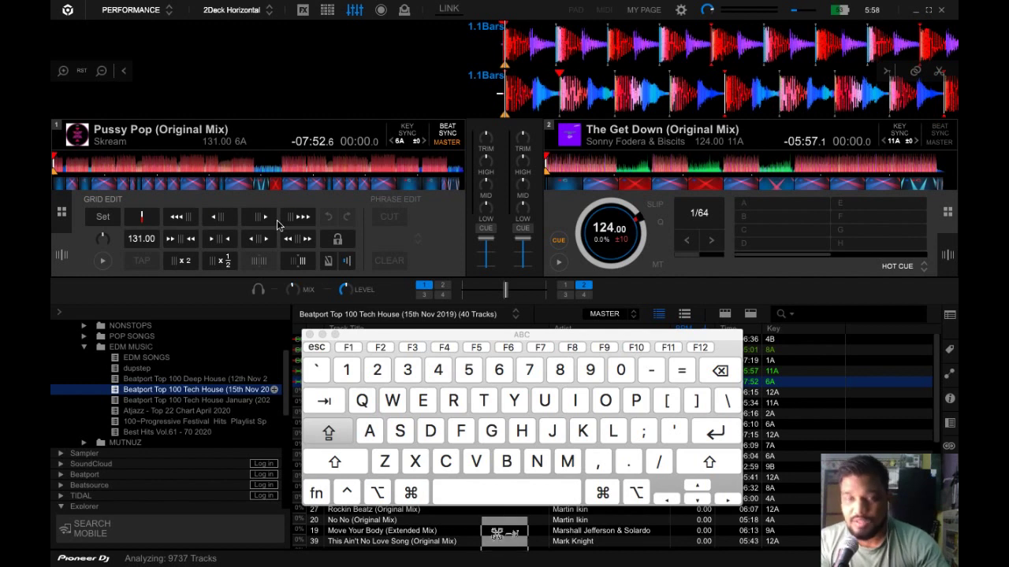
# Play deck 1, pause it about 5.5 seconds into the track, then set and audition a cue point there.
pyautogui.press('z')
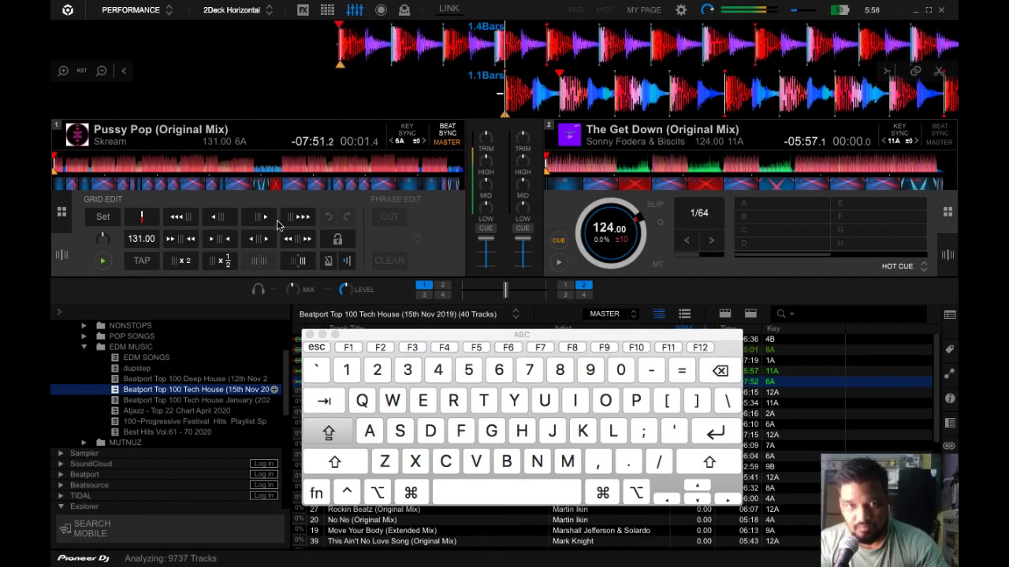
pyautogui.press('a')
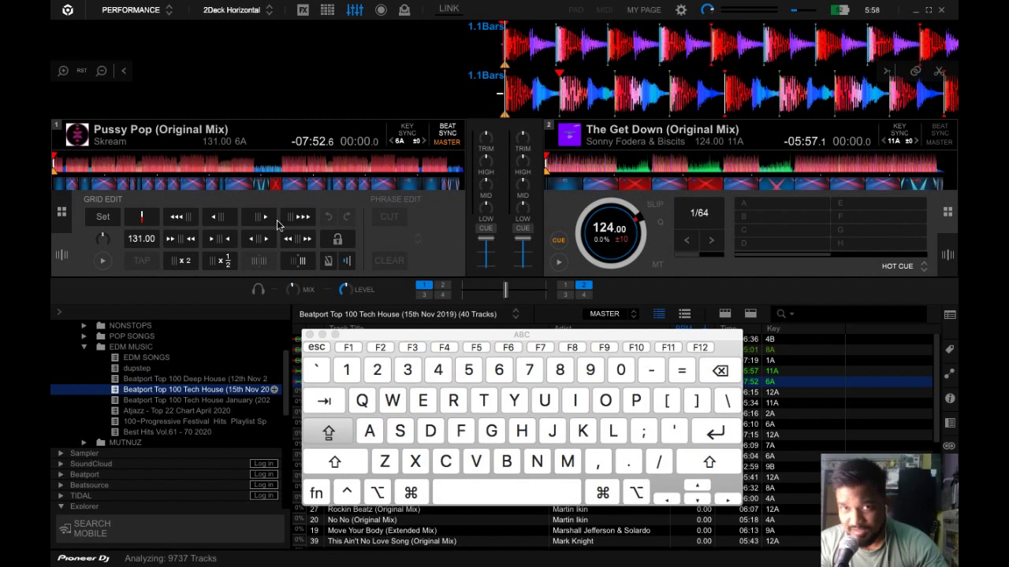
pyautogui.press('z')
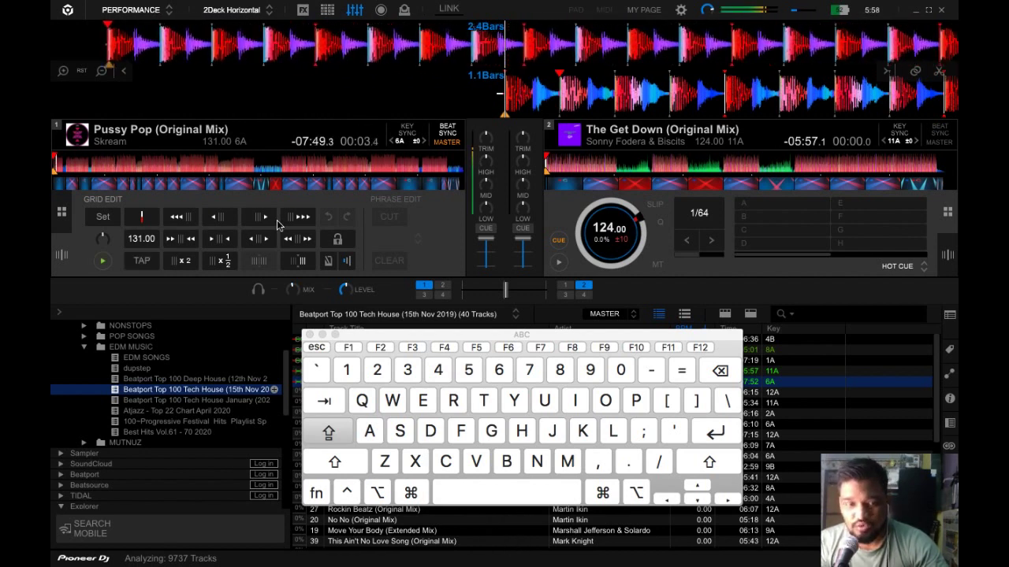
pyautogui.press('z')
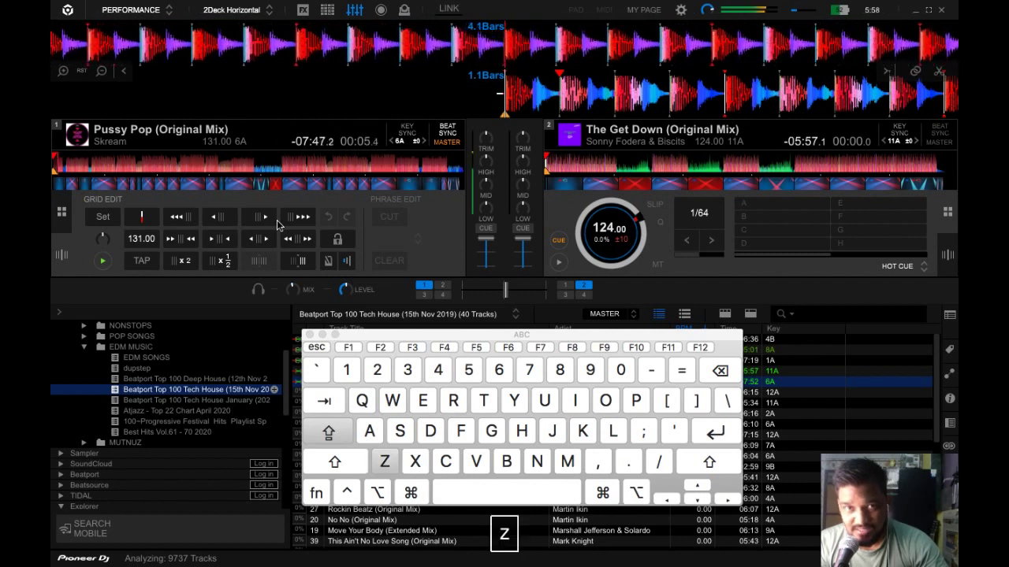
pyautogui.press('a')
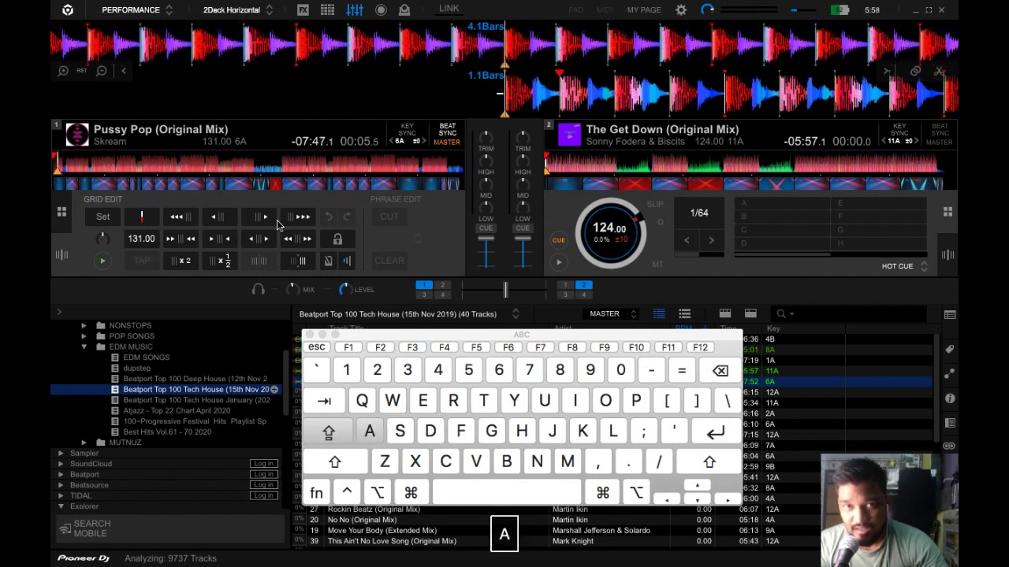
pyautogui.press('a')
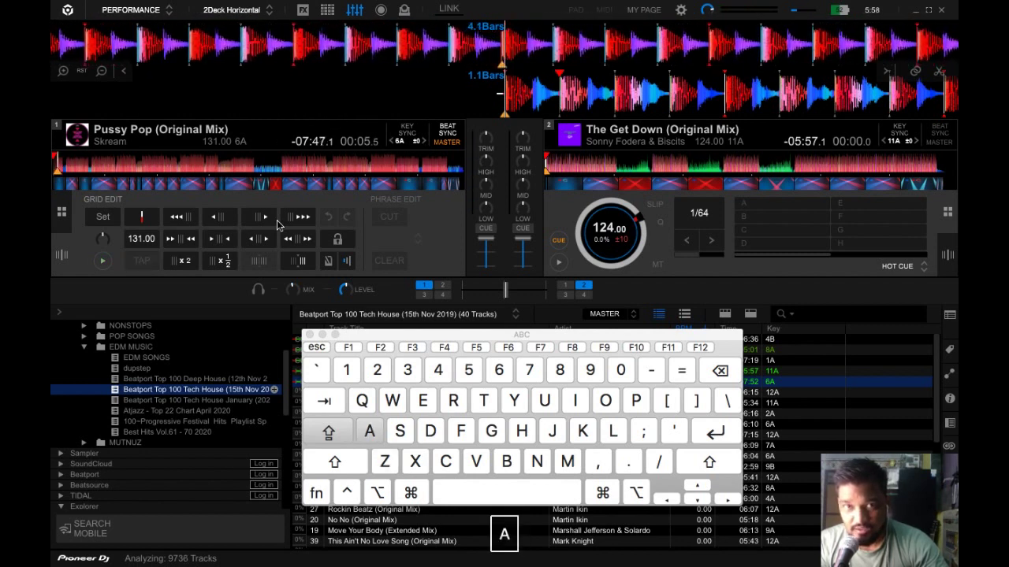
pyautogui.press('a')
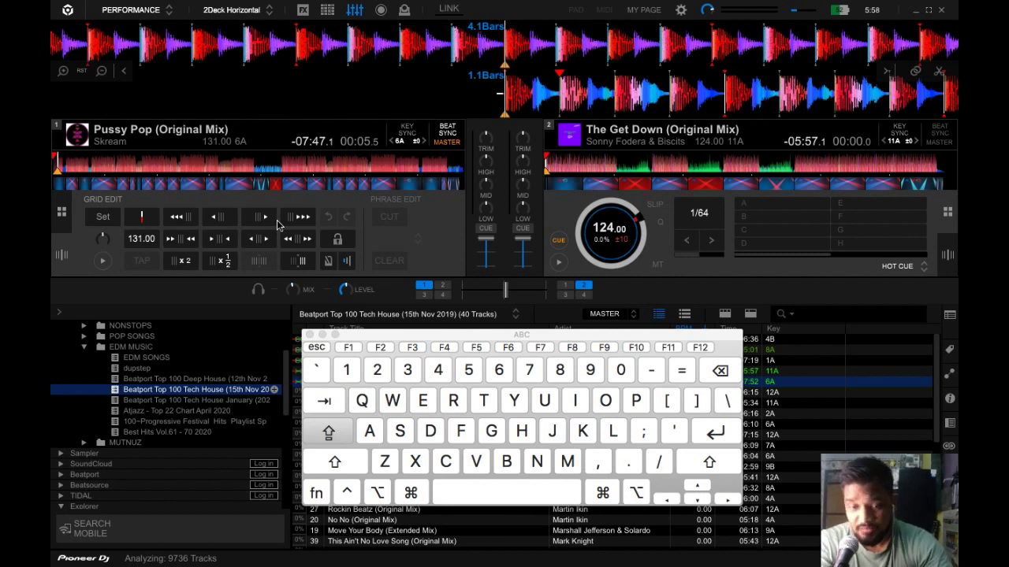
# Play deck 2, pause it about 5.8 seconds into the track, then set a cue point there and audition it repeatedly.
pyautogui.press('n')
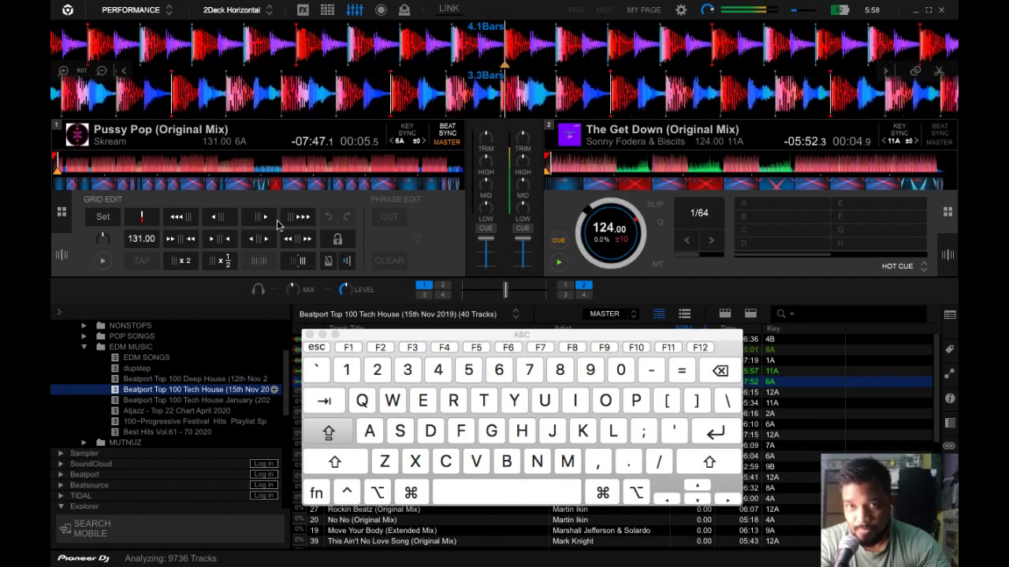
pyautogui.press('n')
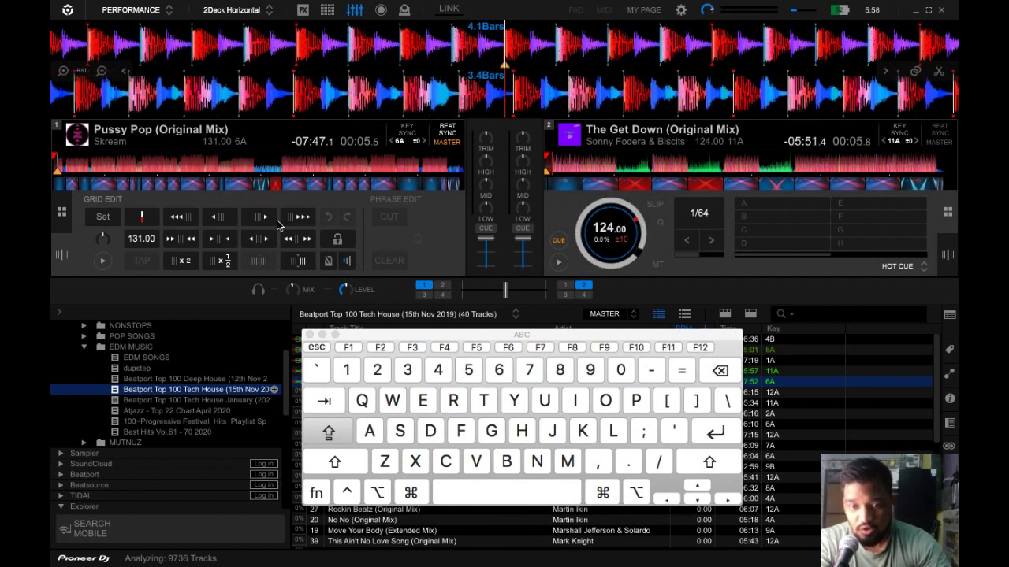
pyautogui.press('h')
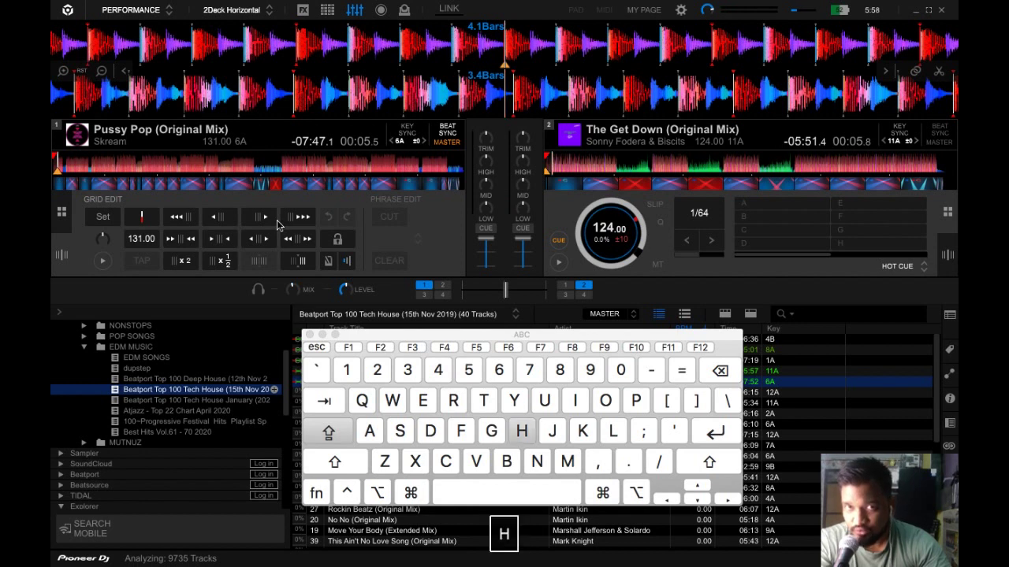
pyautogui.press('h')
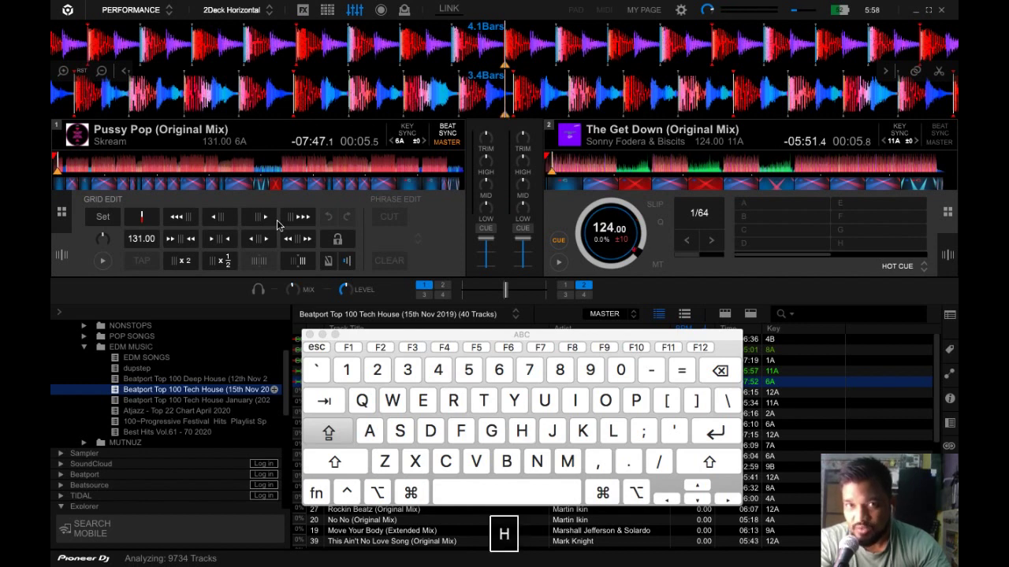
pyautogui.press('n')
pyautogui.press('h')
pyautogui.press('n')
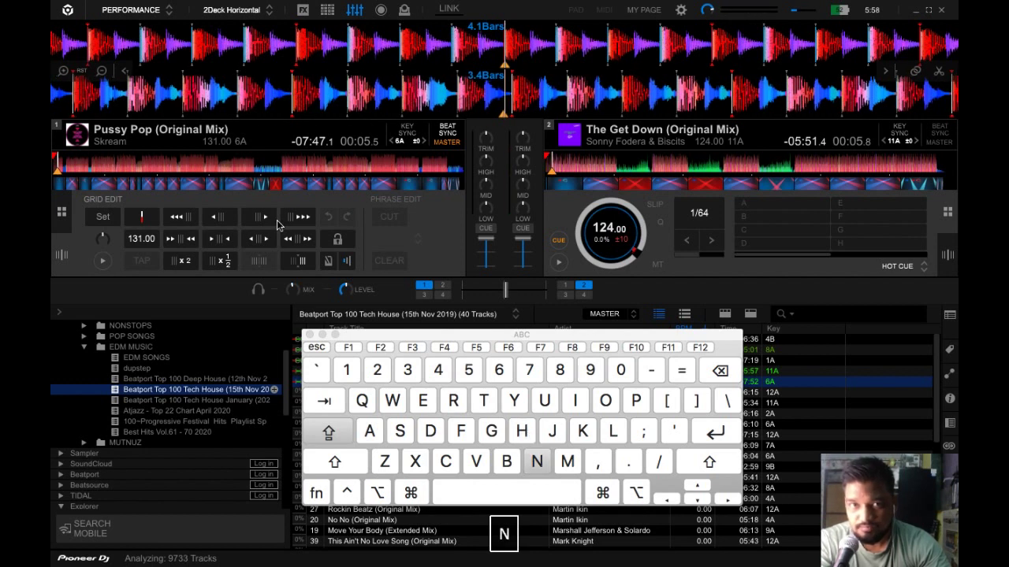
pyautogui.press('h')
pyautogui.press('h')
pyautogui.press('h')
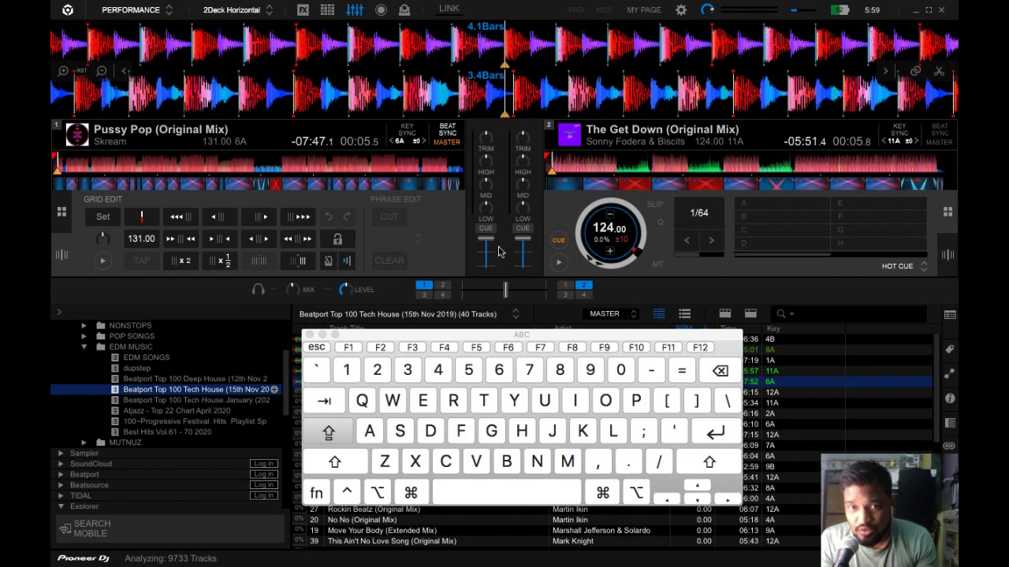
# Toggle the crossfader assignments, leaving channel 1 assigned to the crossfader's left side and channel 2 to its right side.
pyautogui.moveTo(522, 241); pyautogui.dragTo(488, 235)
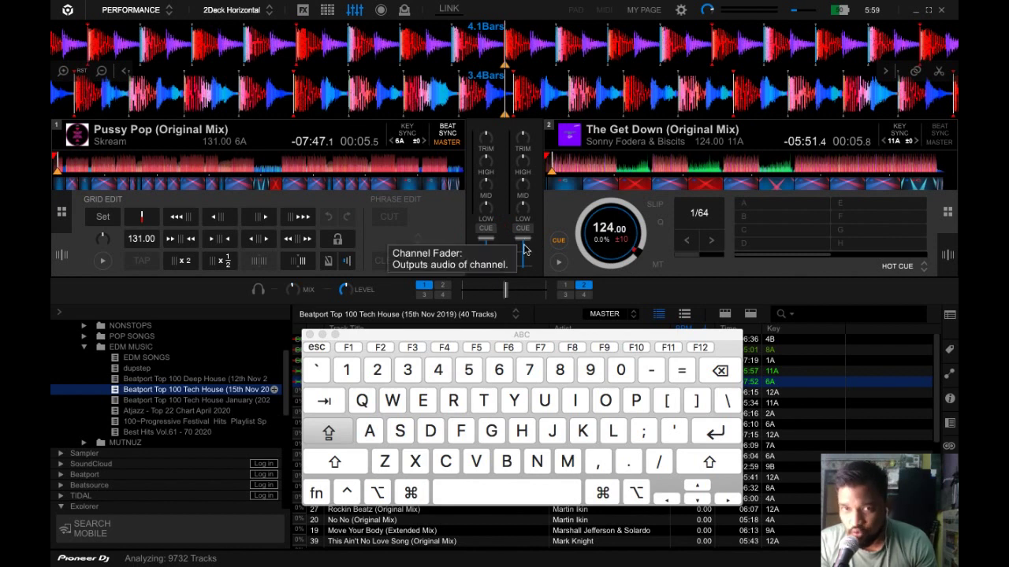
pyautogui.moveTo(506, 298)
pyautogui.mouseDown()
pyautogui.moveTo(479, 296)
pyautogui.moveTo(543, 296)
pyautogui.moveTo(477, 296)
pyautogui.moveTo(519, 293)
pyautogui.moveTo(506, 299)
pyautogui.mouseUp()
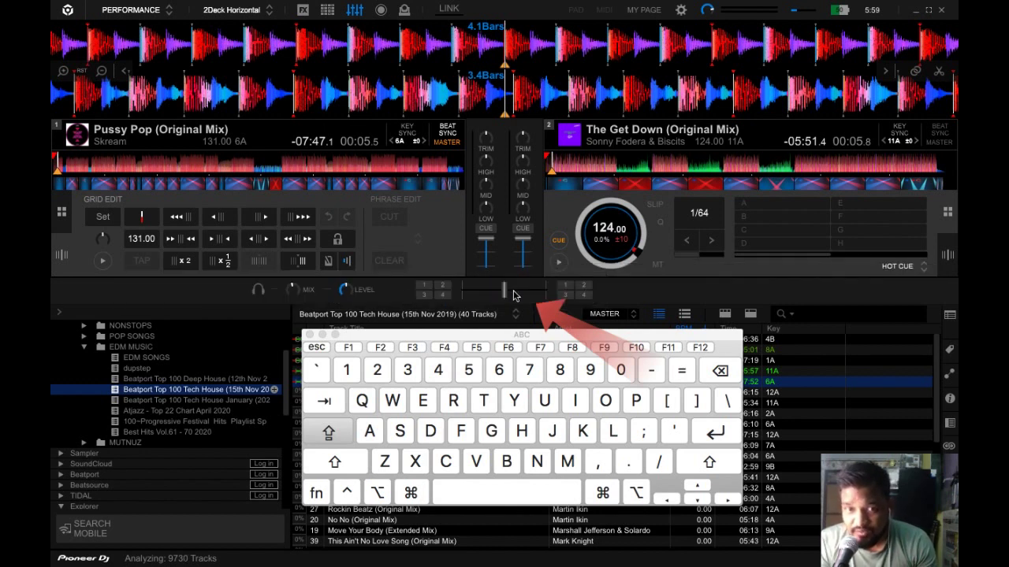
pyautogui.click(424, 286)
pyautogui.click(584, 285)
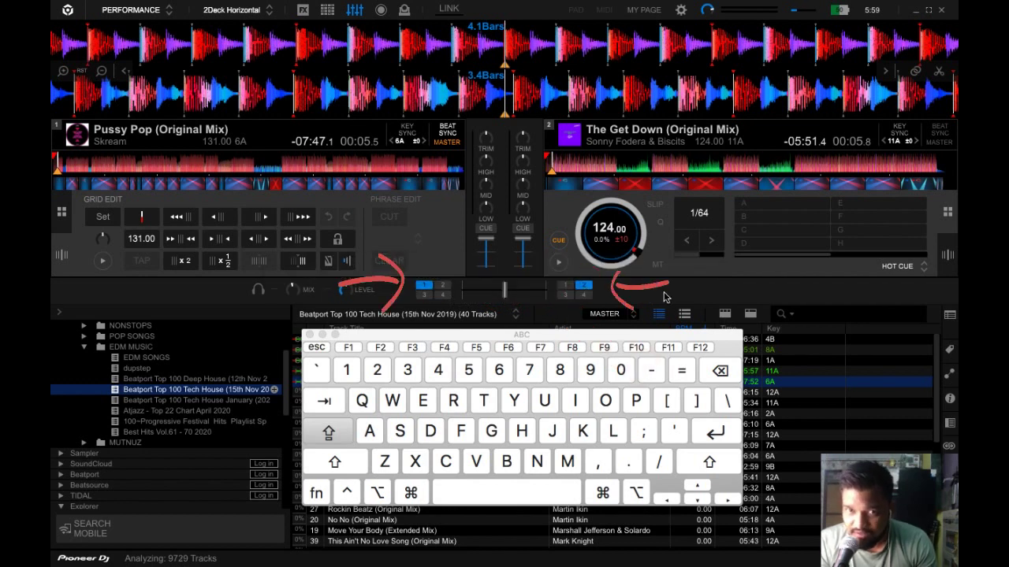
pyautogui.click(583, 285)
pyautogui.click(424, 286)
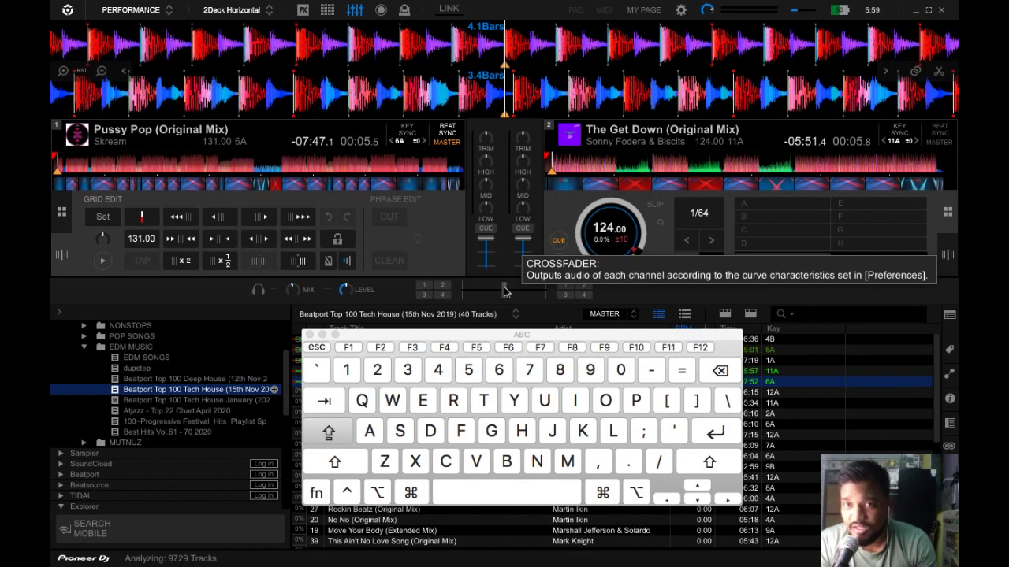
pyautogui.click(424, 288)
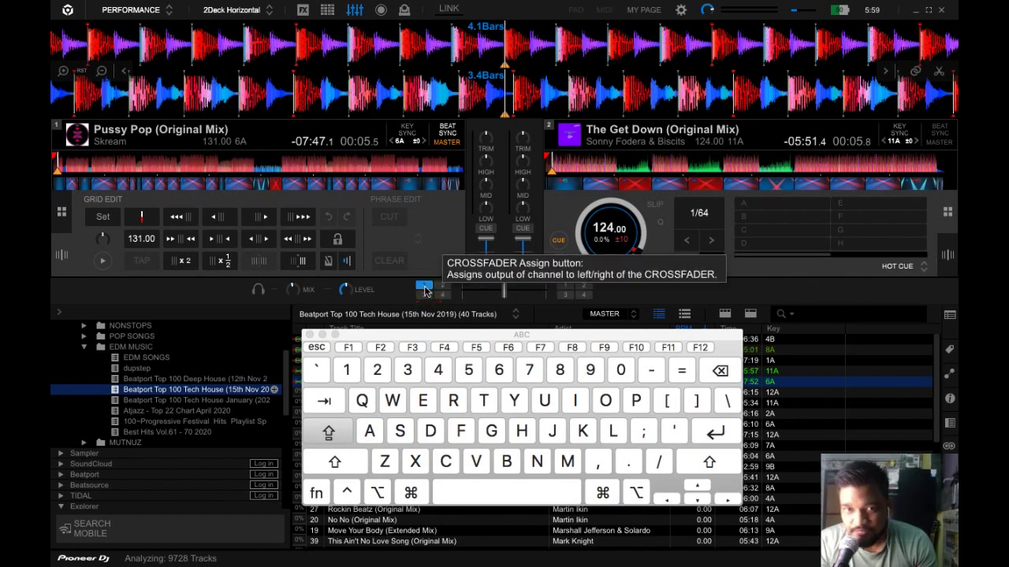
pyautogui.click(585, 287)
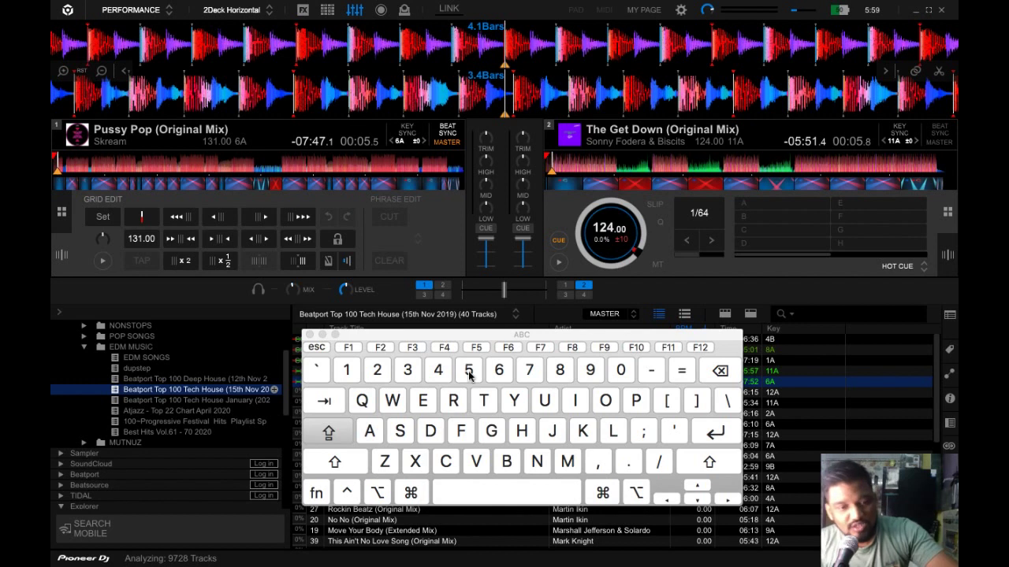
# Return both decks to the beginning of their tracks.
pyautogui.press('shift')
pyautogui.hotkey('shift', 'q')
pyautogui.hotkey('shift', 'a')
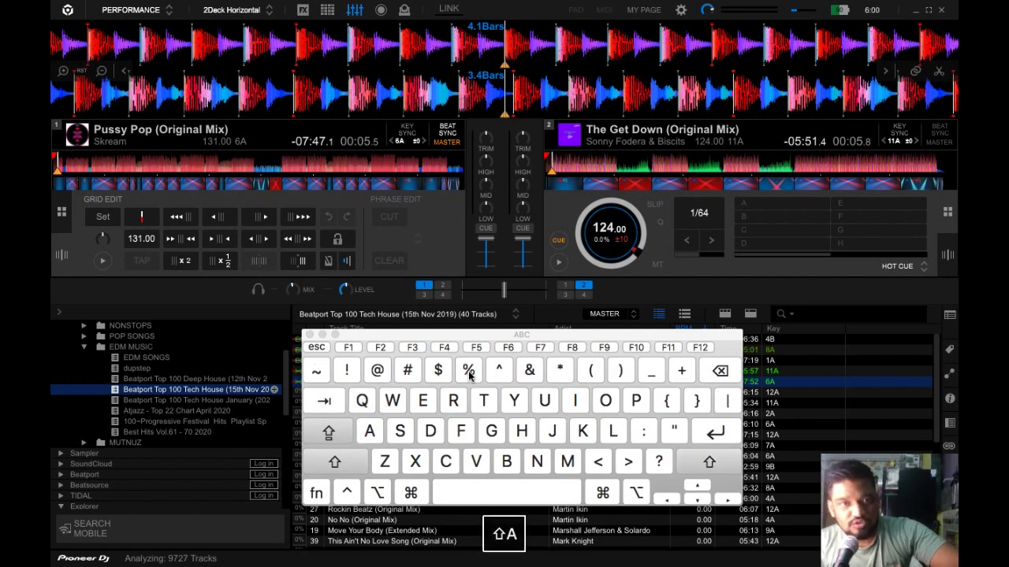
pyautogui.click(567, 95)
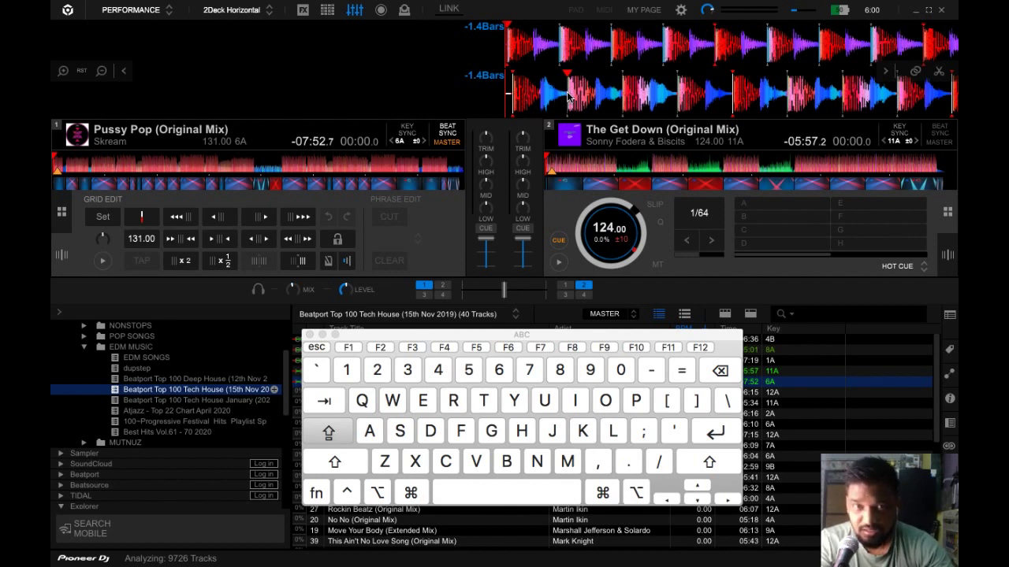
# Play deck 1 and move the crossfader partway toward deck 2, then fully back to deck 1's side.
pyautogui.press('z')
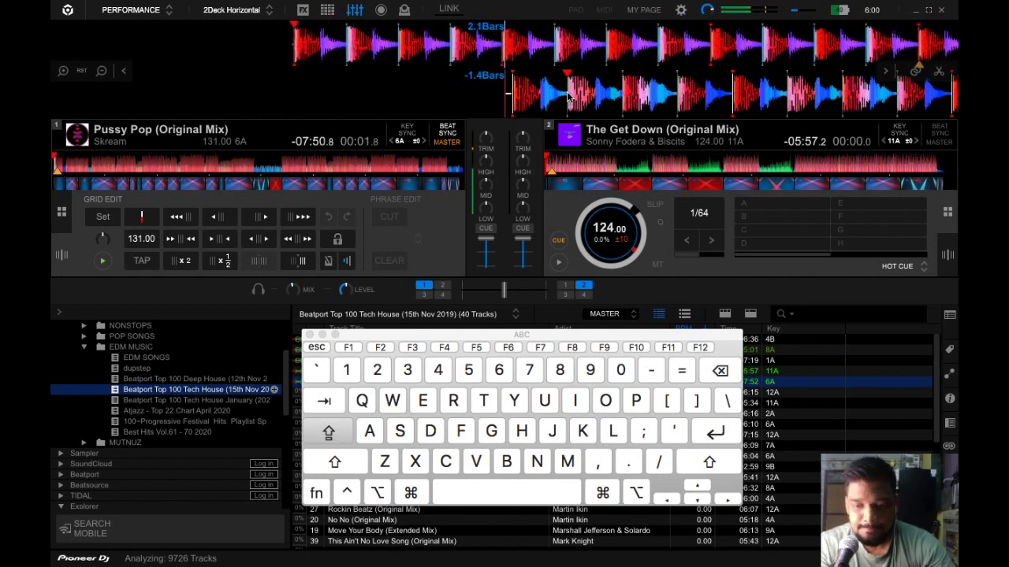
pyautogui.press('Right')
pyautogui.press('Right')
pyautogui.press('Right')
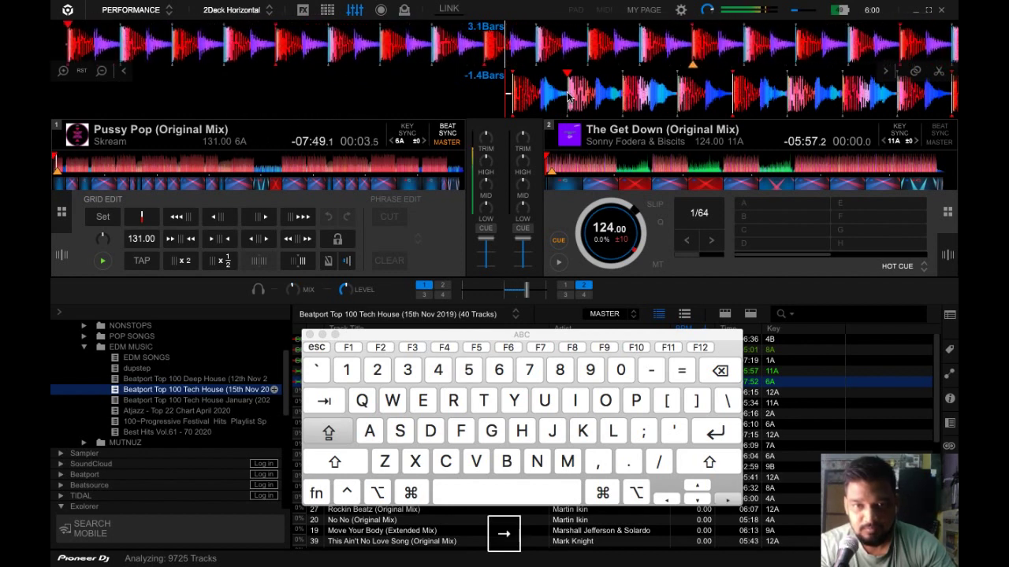
pyautogui.press('Left')
pyautogui.press('Left')
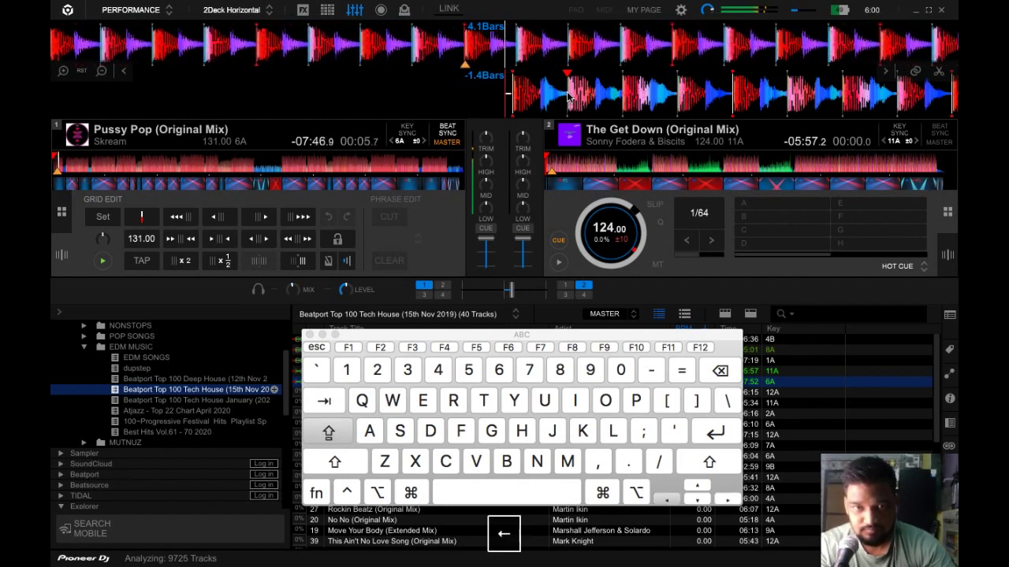
pyautogui.press('Left')
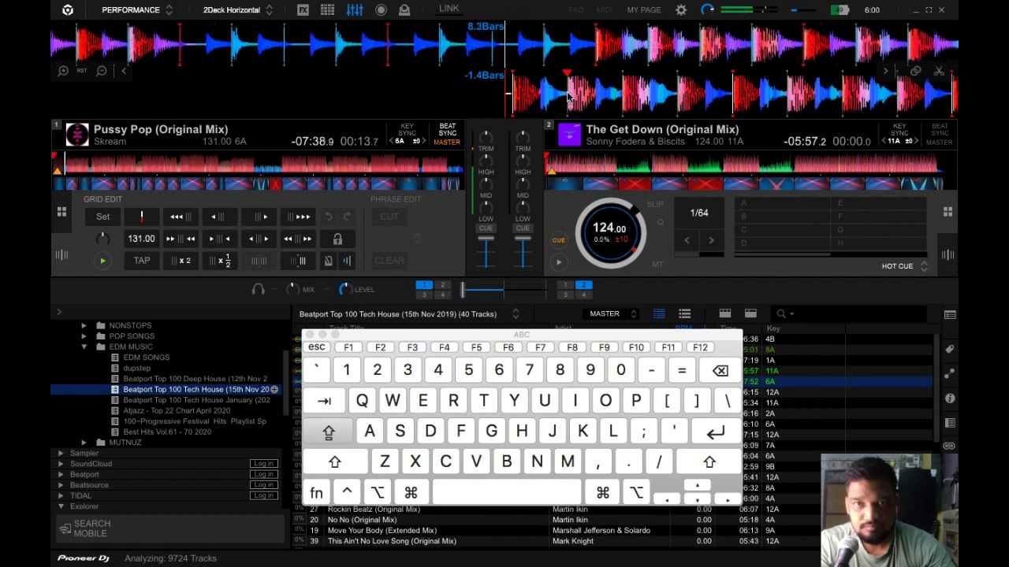
# Start deck 2, sync its tempo and key to deck 1, and crossfade fully to deck 2.
pyautogui.press('n')
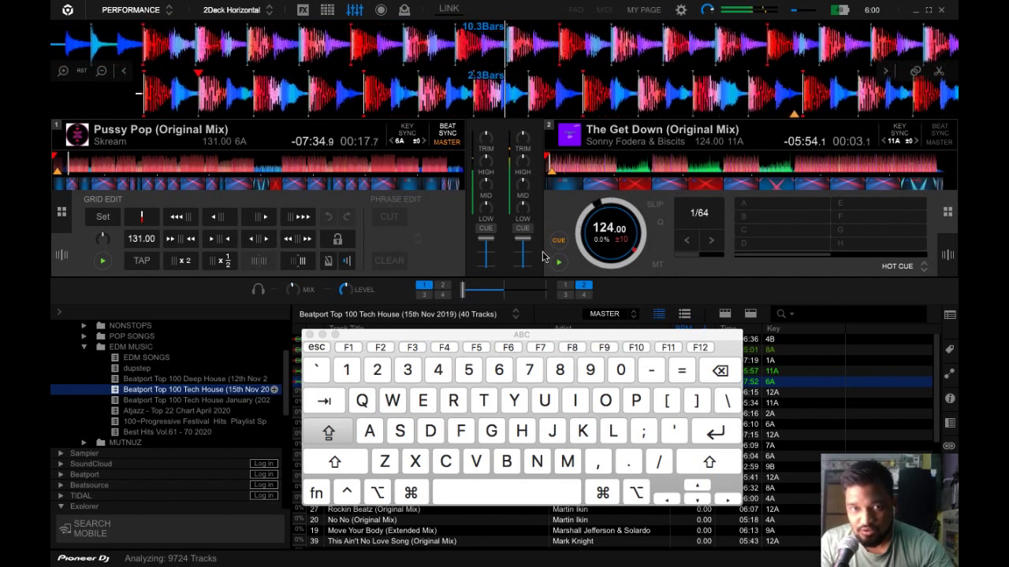
pyautogui.moveTo(464, 295); pyautogui.dragTo(488, 294)
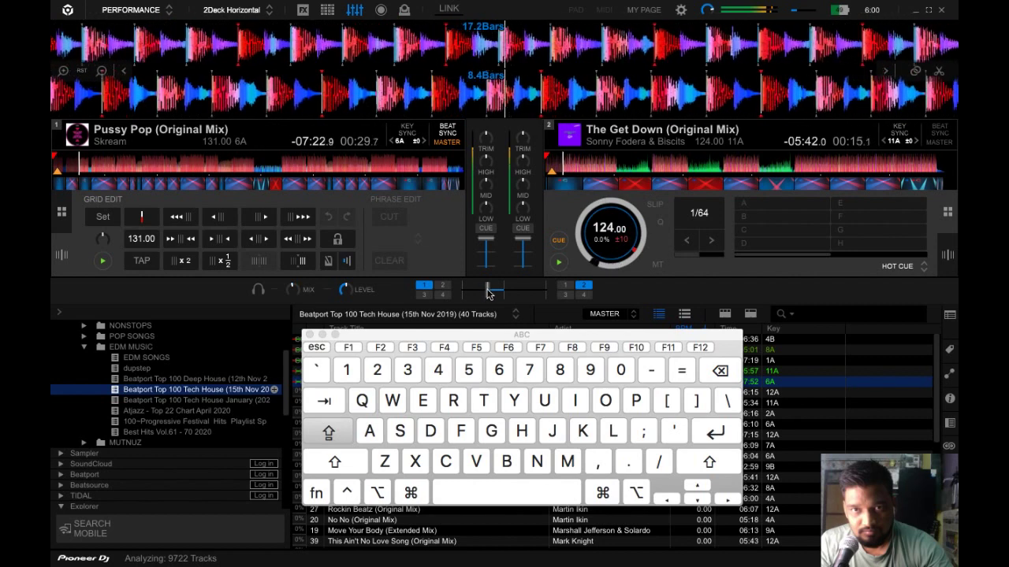
pyautogui.press('s')
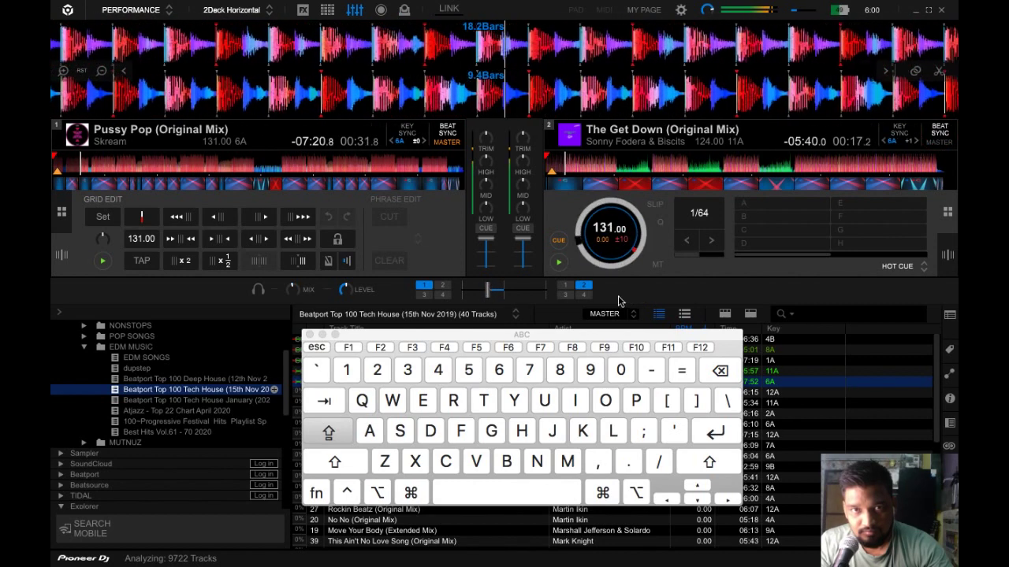
pyautogui.moveTo(488, 295); pyautogui.dragTo(552, 297)
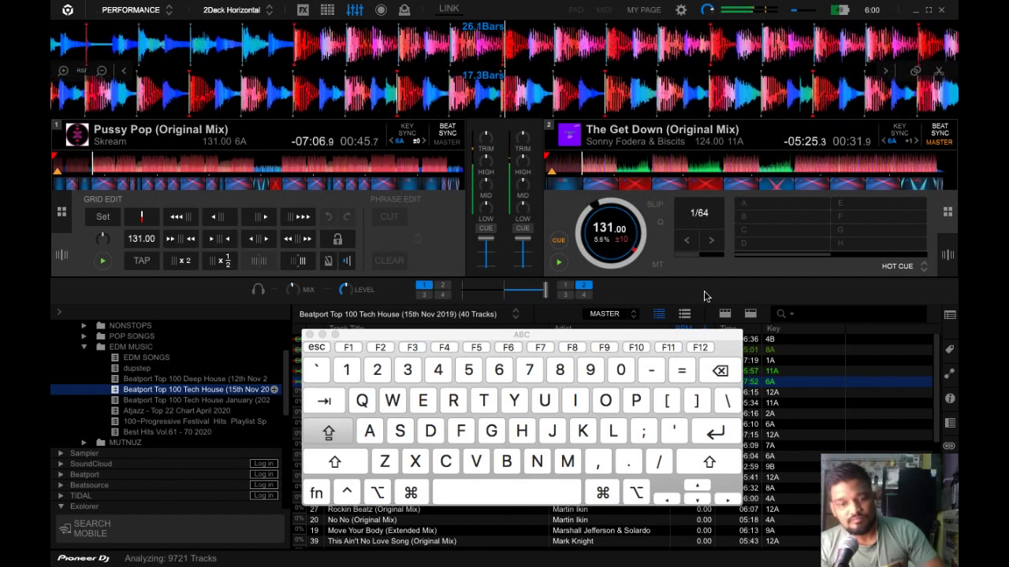
# Stop playback on both decks and return the crossfader to its centre position.
pyautogui.press('z')
pyautogui.press('n')
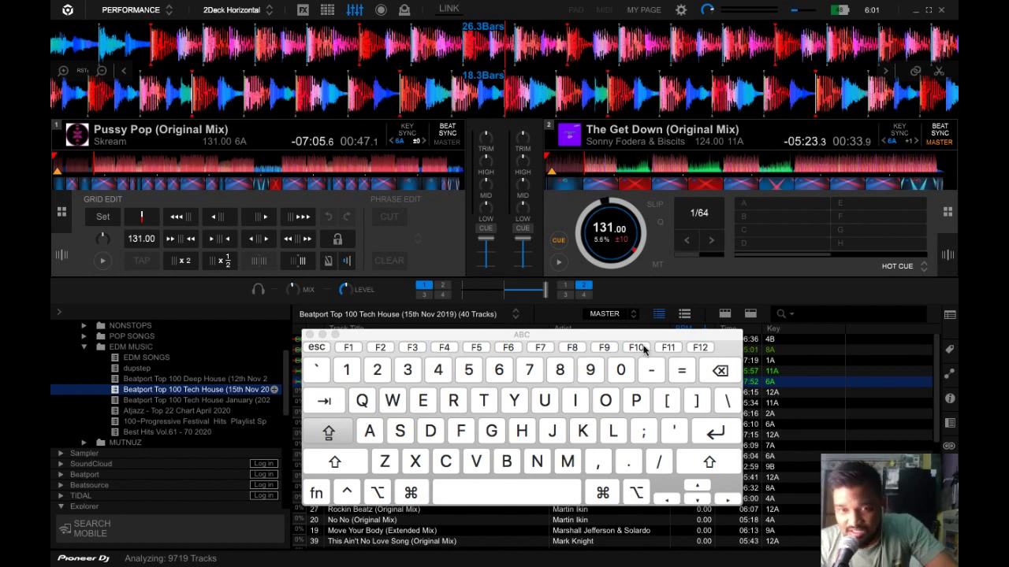
pyautogui.moveTo(545, 292); pyautogui.dragTo(504, 298)
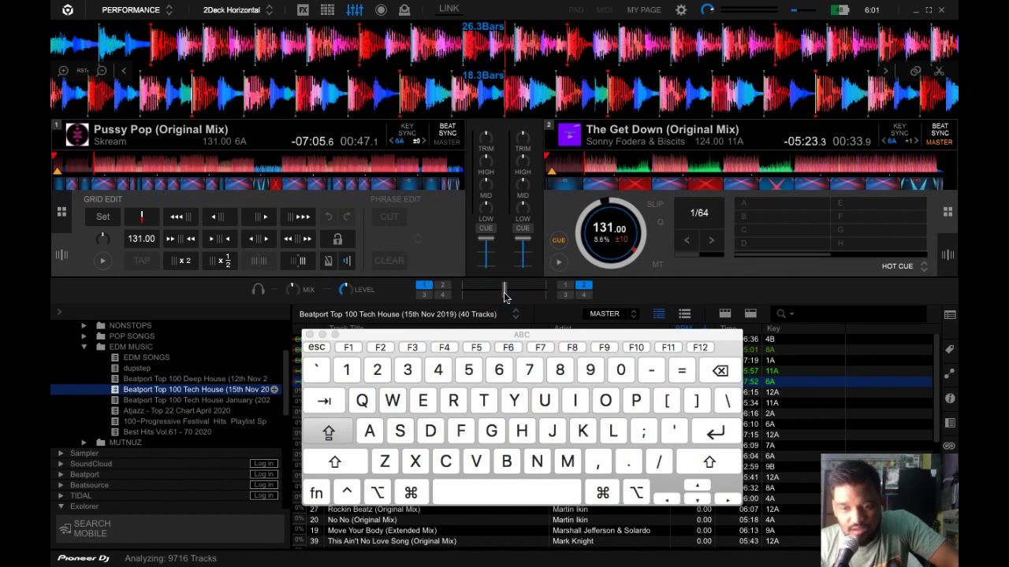
# Open the keyboard mapping preferences and examine the Mixer shortcuts for sliding the crossfader to each side.
pyautogui.moveTo(505, 293); pyautogui.dragTo(507, 296)
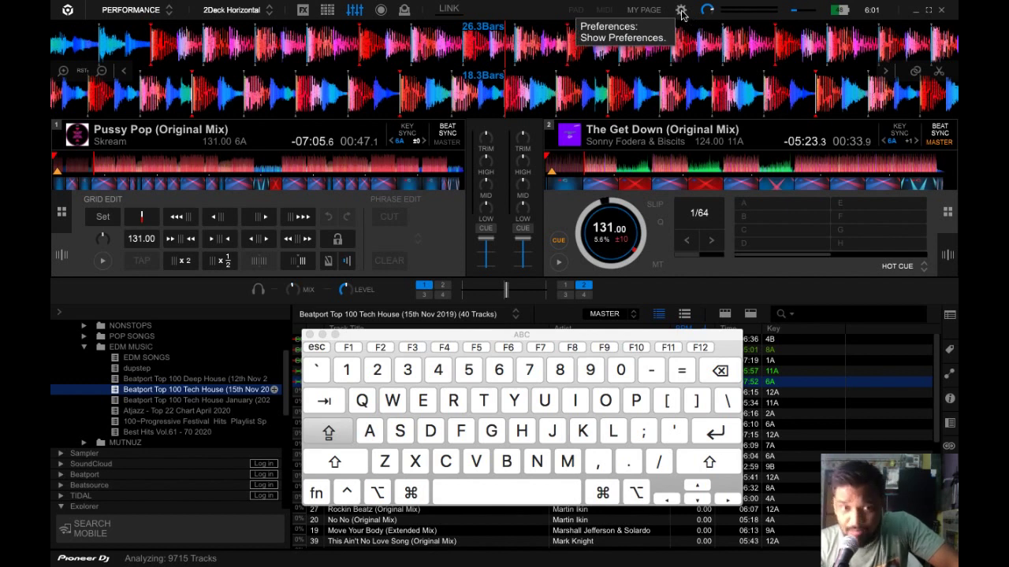
pyautogui.click(681, 12)
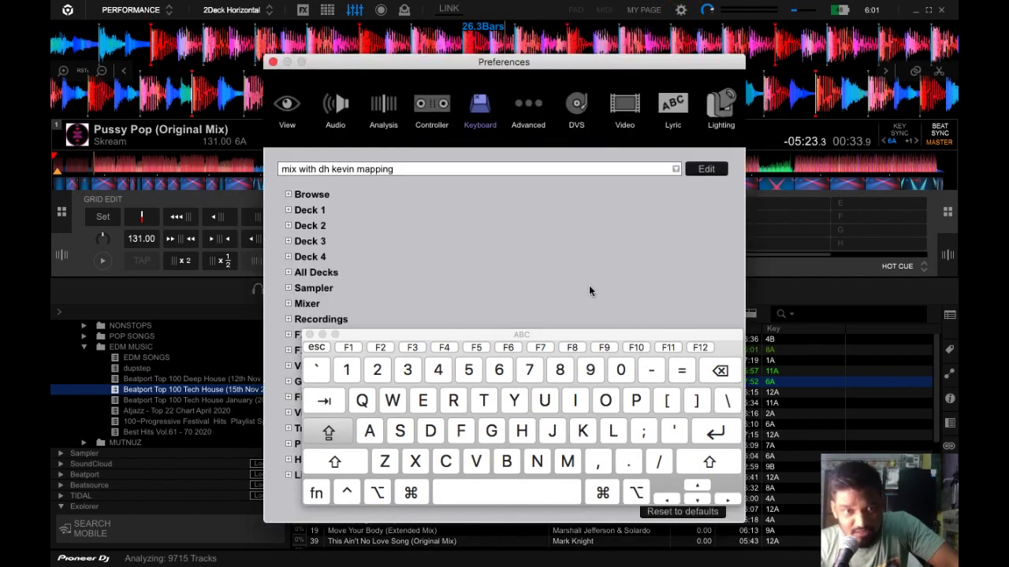
pyautogui.moveTo(536, 331); pyautogui.dragTo(760, 353)
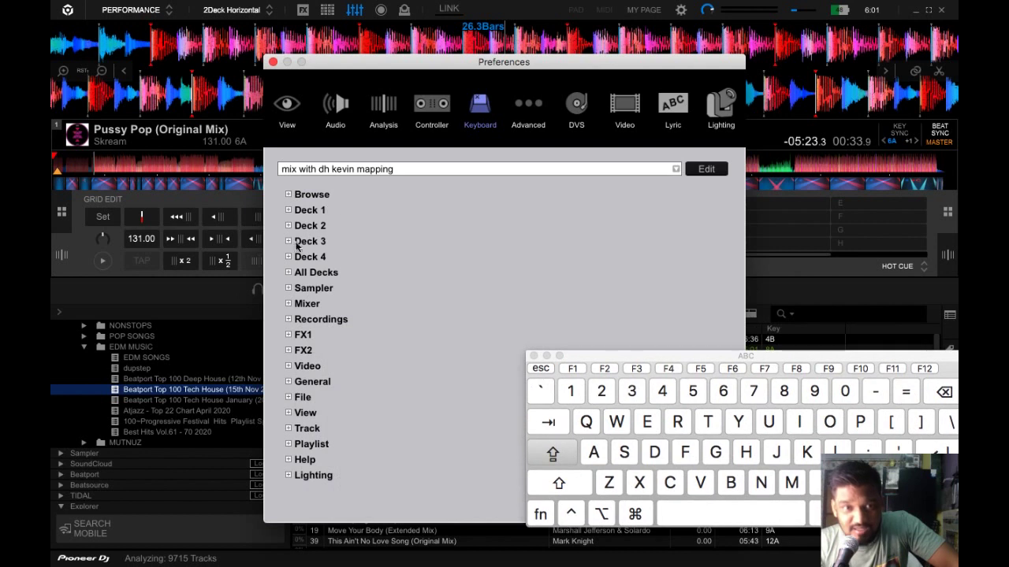
pyautogui.click(289, 304)
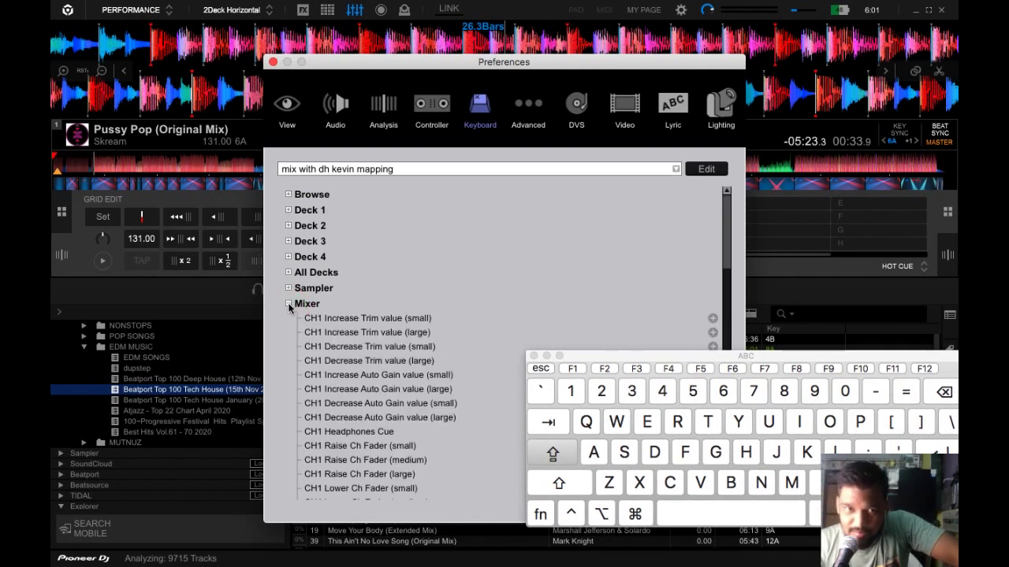
pyautogui.moveTo(471, 62); pyautogui.dragTo(453, 25)
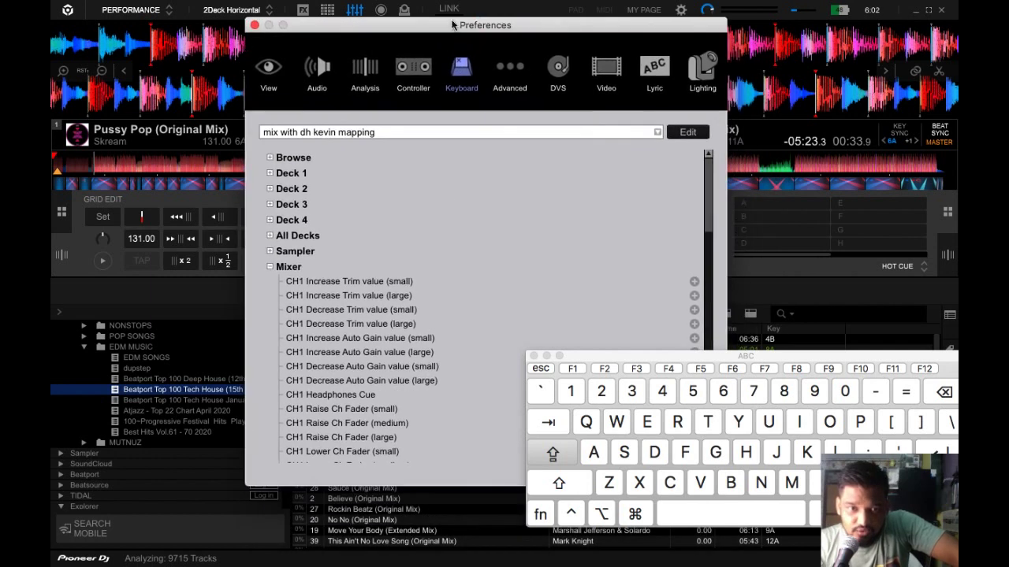
pyautogui.scroll(-10, 406, 351)
pyautogui.scroll(-3, 403, 355)
pyautogui.moveTo(594, 355); pyautogui.dragTo(799, 358)
pyautogui.scroll(-10, 394, 384)
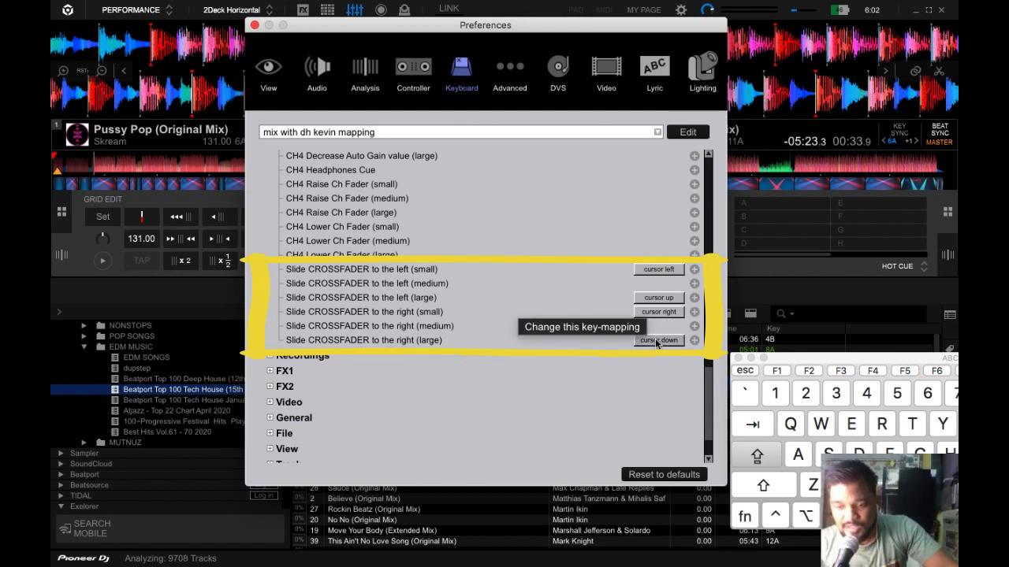
# Bring the on-screen keyboard over the mapping list and point out the four cursor keys assigned to the crossfader.
pyautogui.moveTo(849, 359)
pyautogui.mouseDown()
pyautogui.moveTo(410, 298)
pyautogui.moveTo(406, 307)
pyautogui.mouseUp()
pyautogui.press('Left')
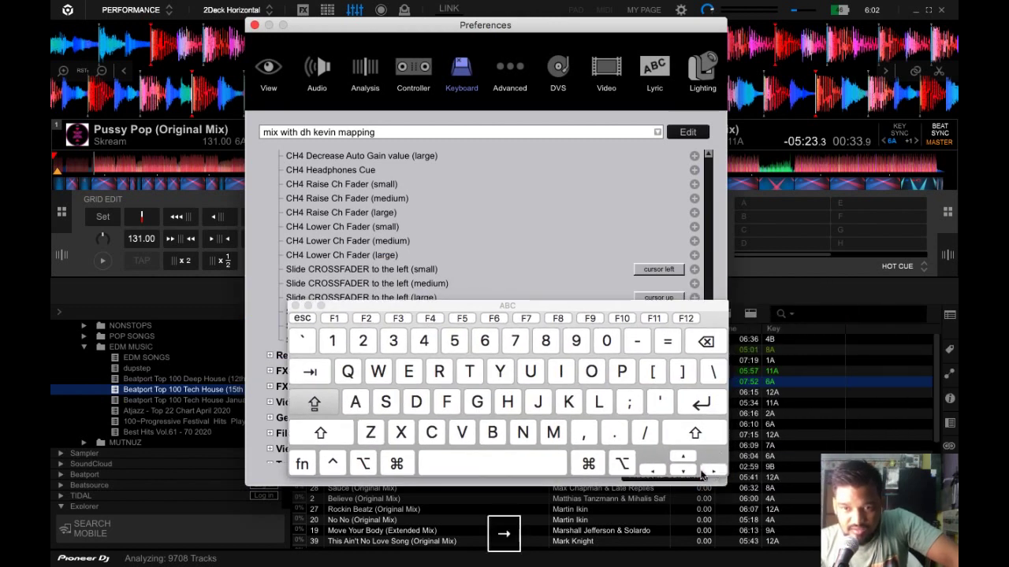
pyautogui.click(713, 471)
pyautogui.click(654, 473)
pyautogui.click(714, 470)
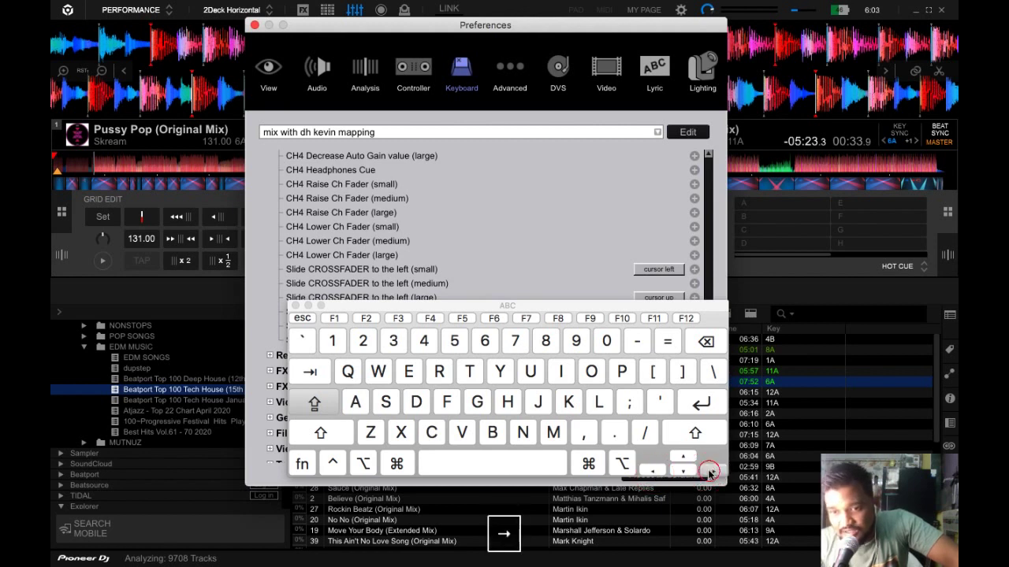
pyautogui.click(677, 476)
pyautogui.click(682, 457)
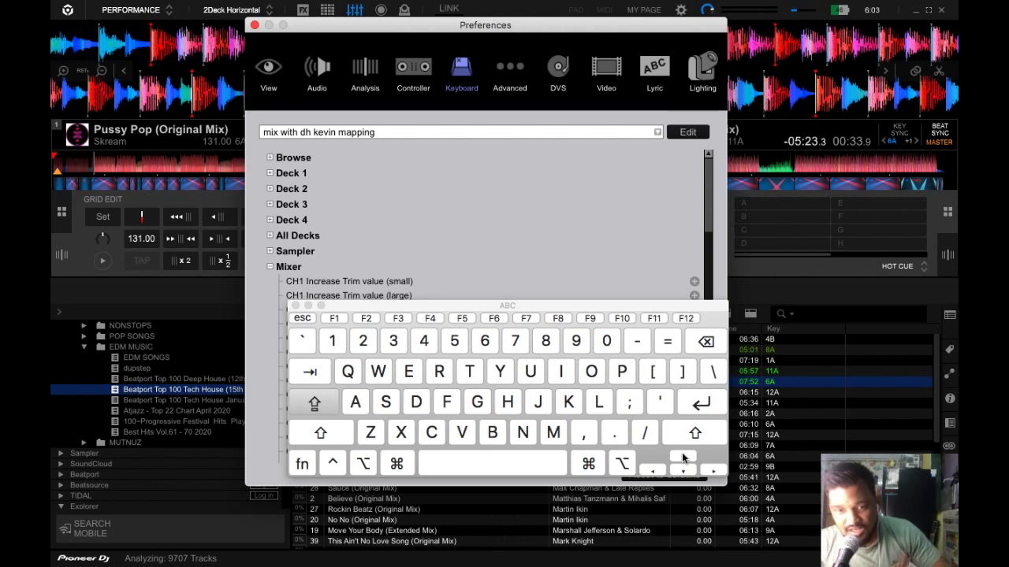
# Collapse the Mixer mappings, expand Deck 1 with the on-screen keyboard out of the way, and look through its shortcuts.
pyautogui.moveTo(389, 305); pyautogui.dragTo(627, 269)
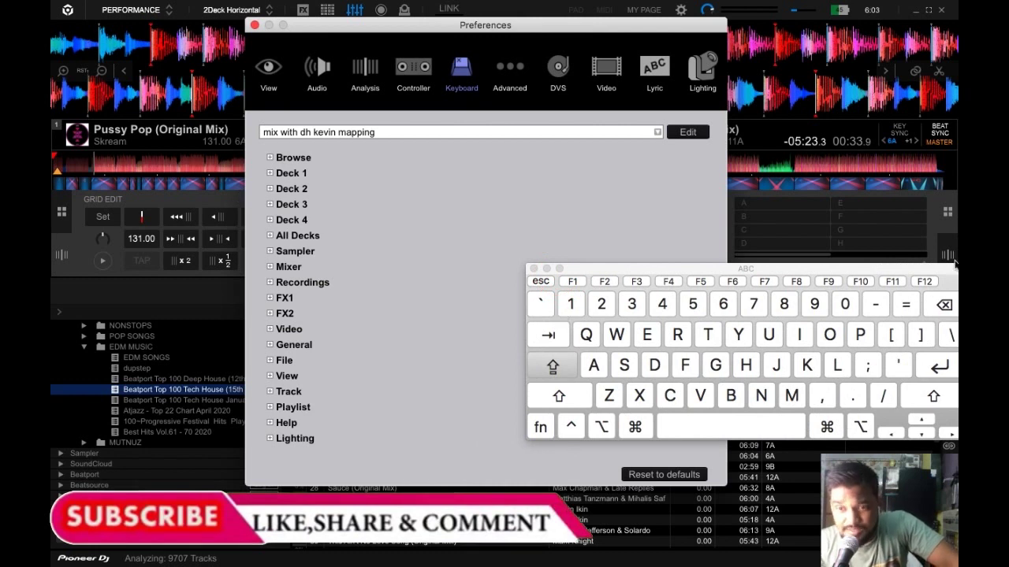
pyautogui.moveTo(823, 272); pyautogui.dragTo(835, 291)
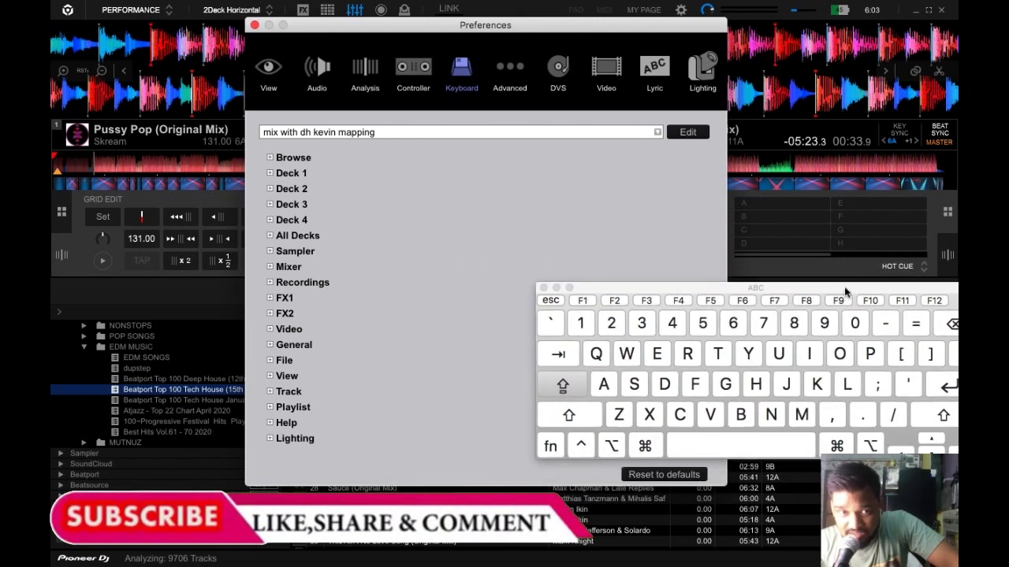
pyautogui.click(269, 174)
pyautogui.moveTo(683, 288); pyautogui.dragTo(816, 315)
pyautogui.scroll(-15, 505, 320)
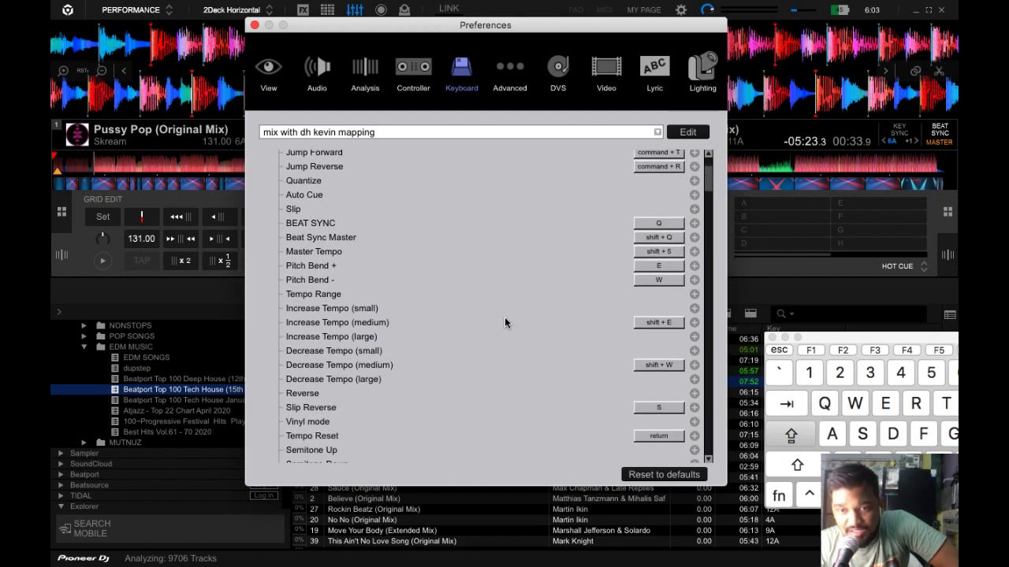
pyautogui.scroll(-9, 505, 317)
pyautogui.scroll(20, 504, 317)
pyautogui.scroll(3, 505, 322)
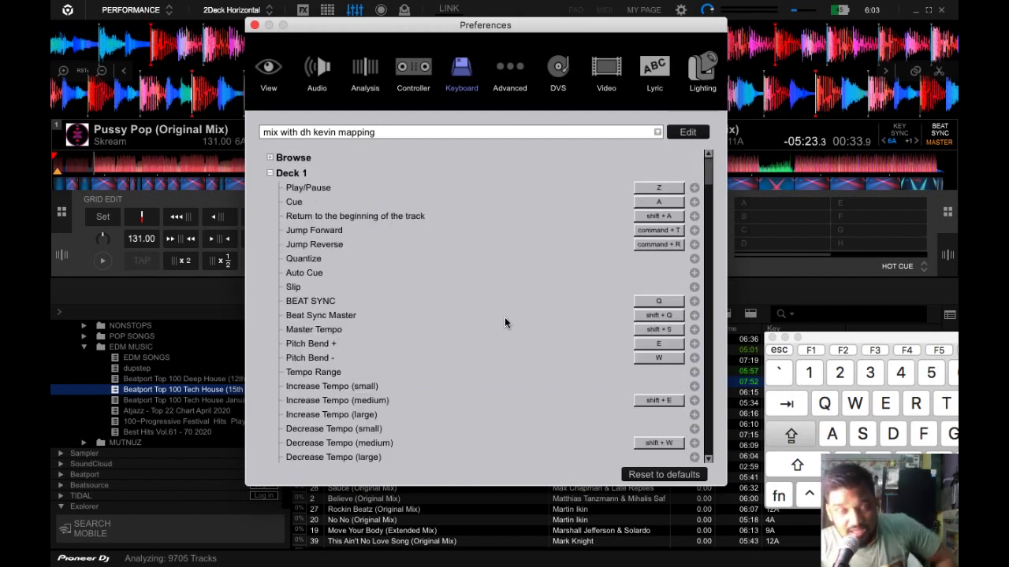
# Examine Deck 1's playback, sync, pitch bend and tempo shortcuts, and view the options for the Play/Pause key-mapping.
pyautogui.scroll(-1, 505, 316)
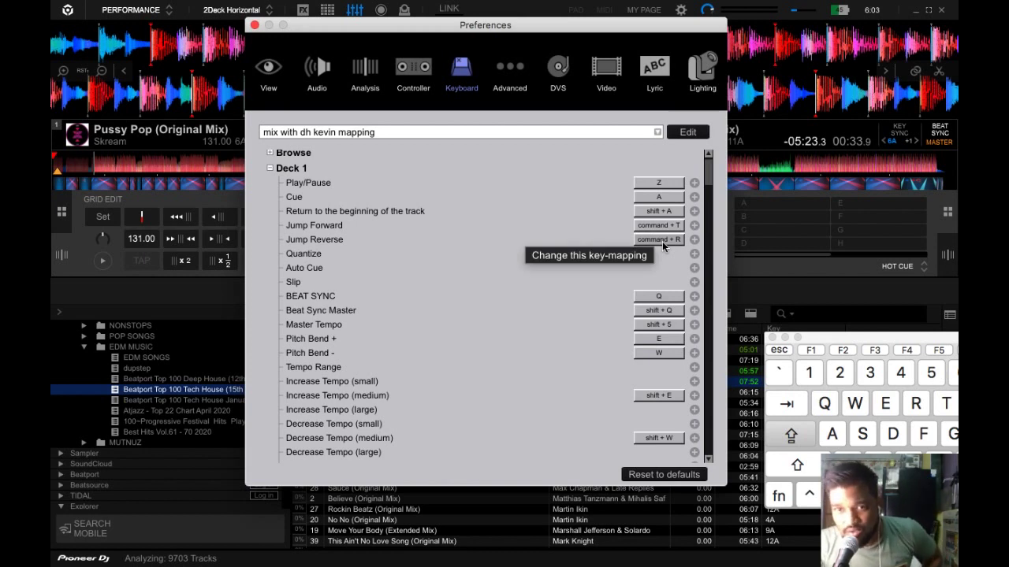
pyautogui.scroll(-4, 587, 274)
pyautogui.scroll(-1, 588, 279)
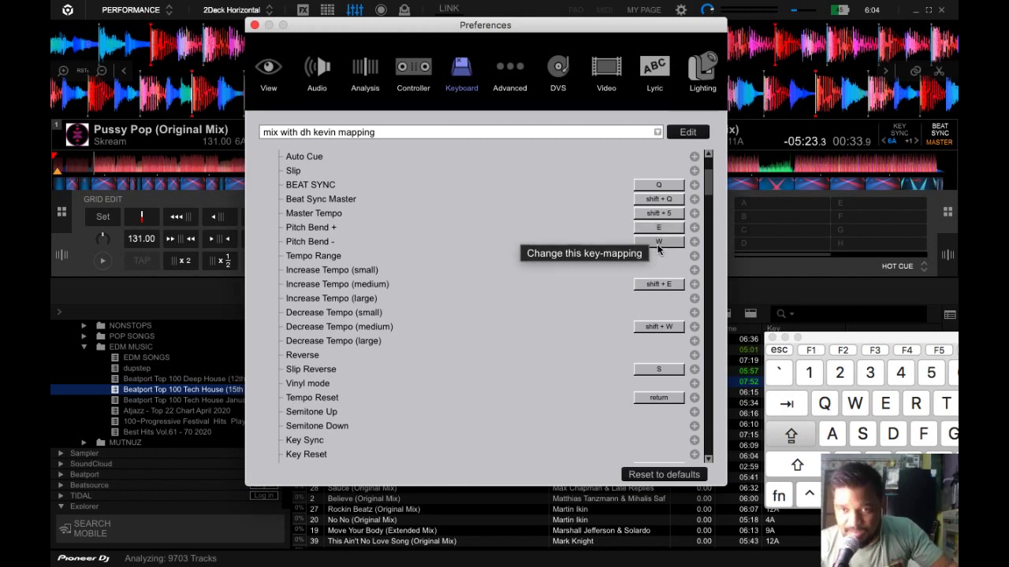
pyautogui.scroll(5, 658, 249)
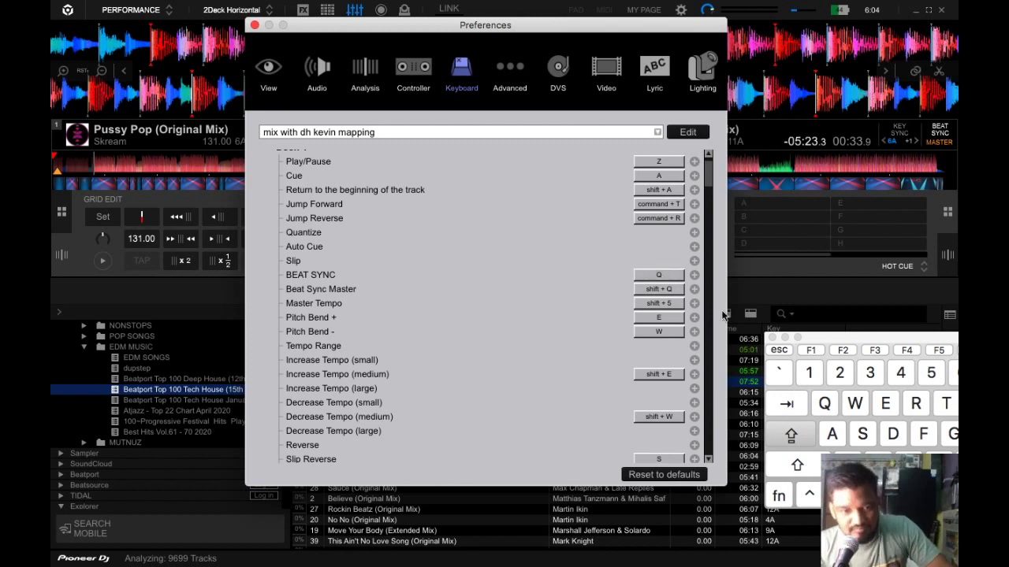
pyautogui.scroll(1, 315, 331)
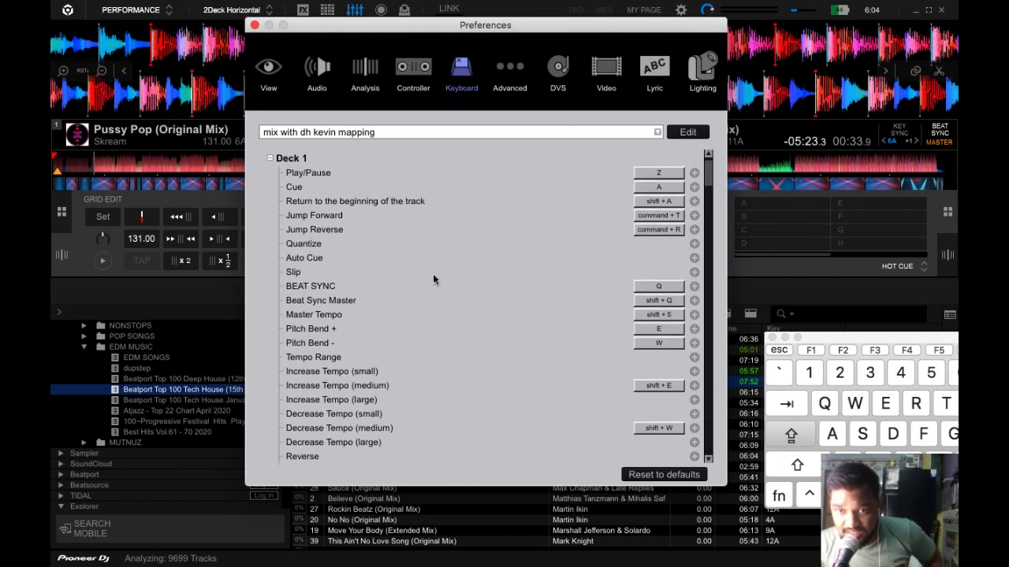
pyautogui.click(657, 173)
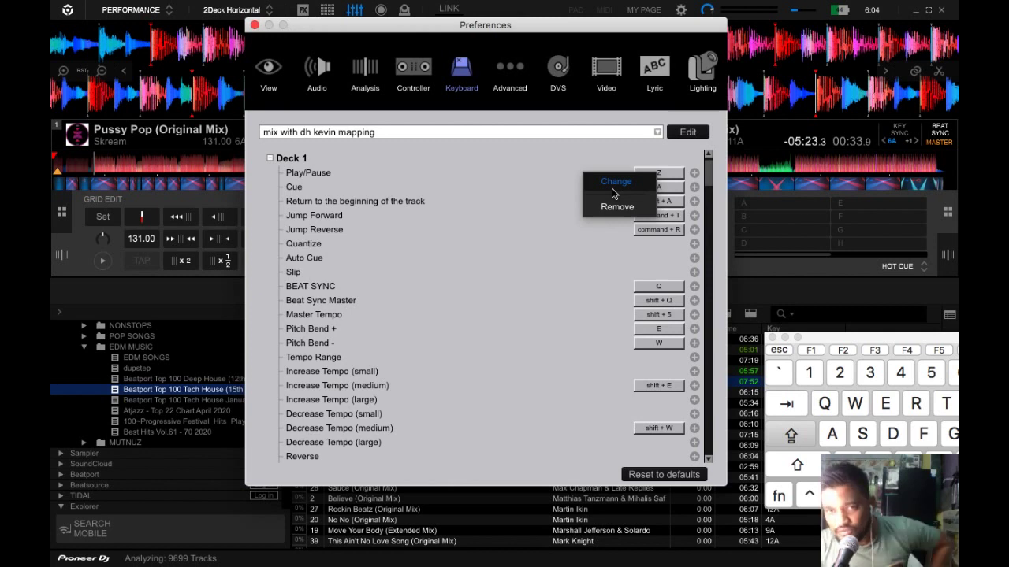
# Compare Deck 2's key mappings with Deck 1's, and close the preferences.
pyautogui.click(271, 159)
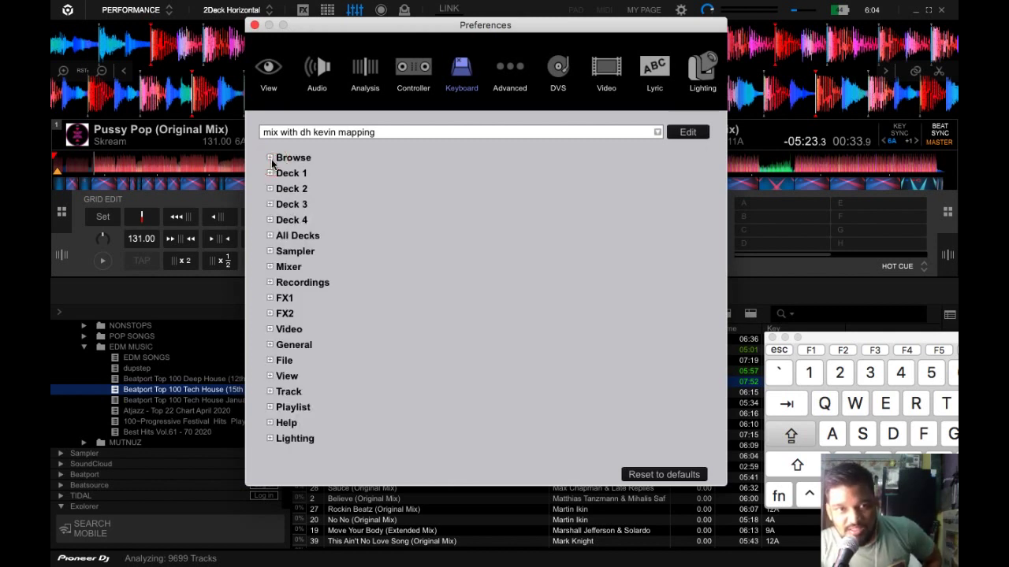
pyautogui.click(270, 189)
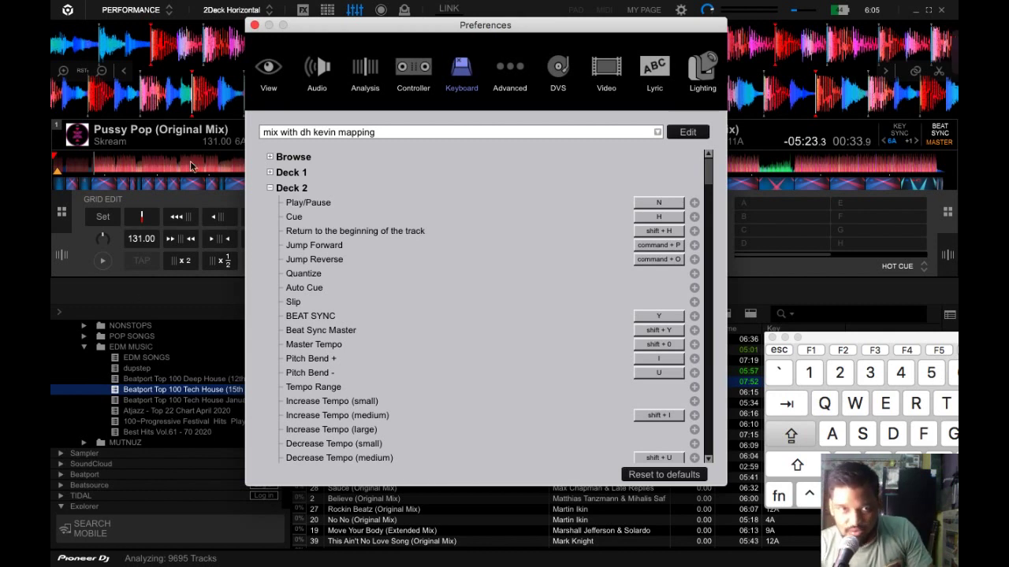
pyautogui.click(271, 172)
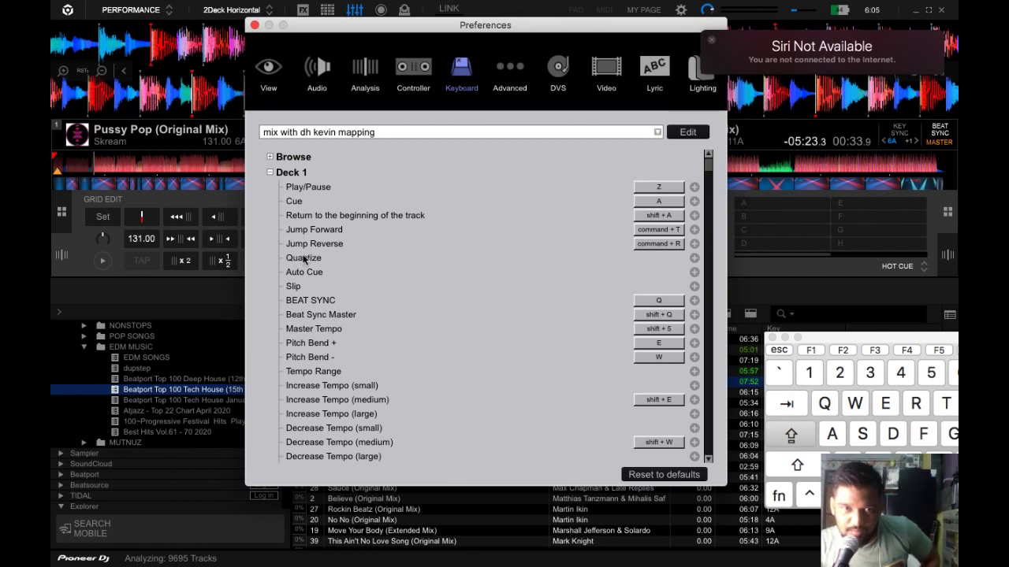
pyautogui.scroll(-1, 625, 294)
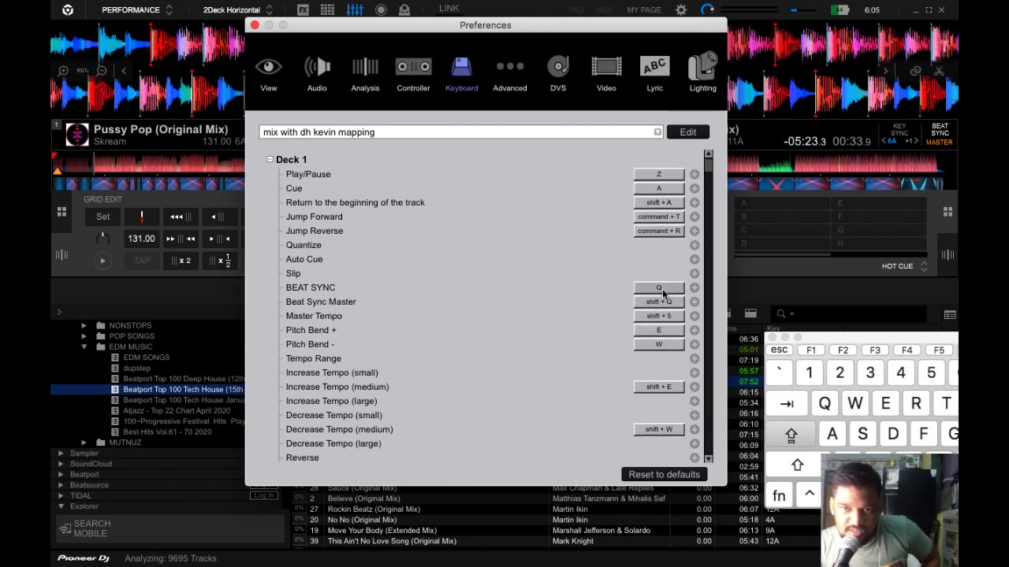
pyautogui.click(254, 25)
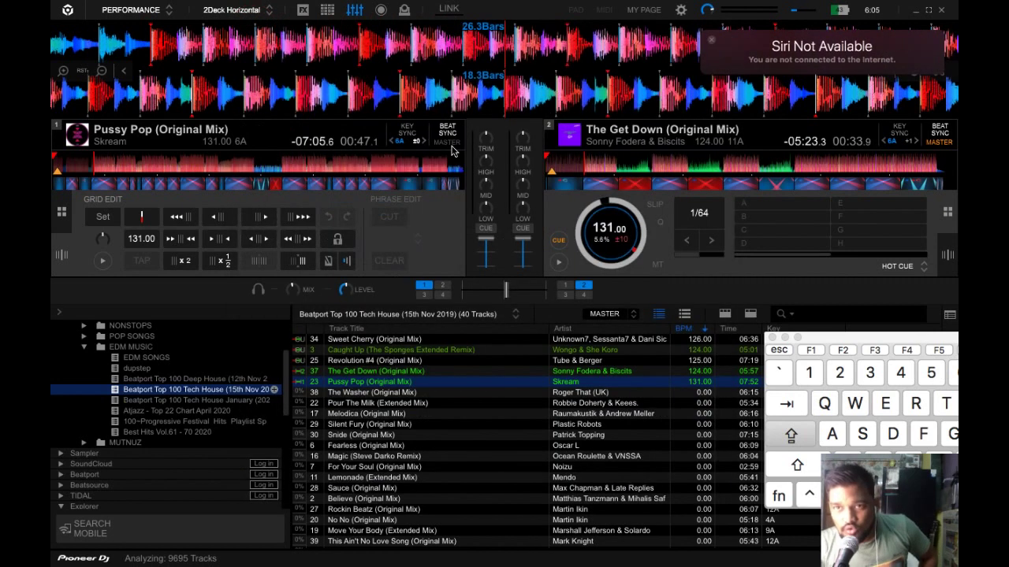
# Move the crossfader fully to deck 2's side and return both decks to the beginning of their tracks.
pyautogui.moveTo(913, 341); pyautogui.dragTo(443, 290)
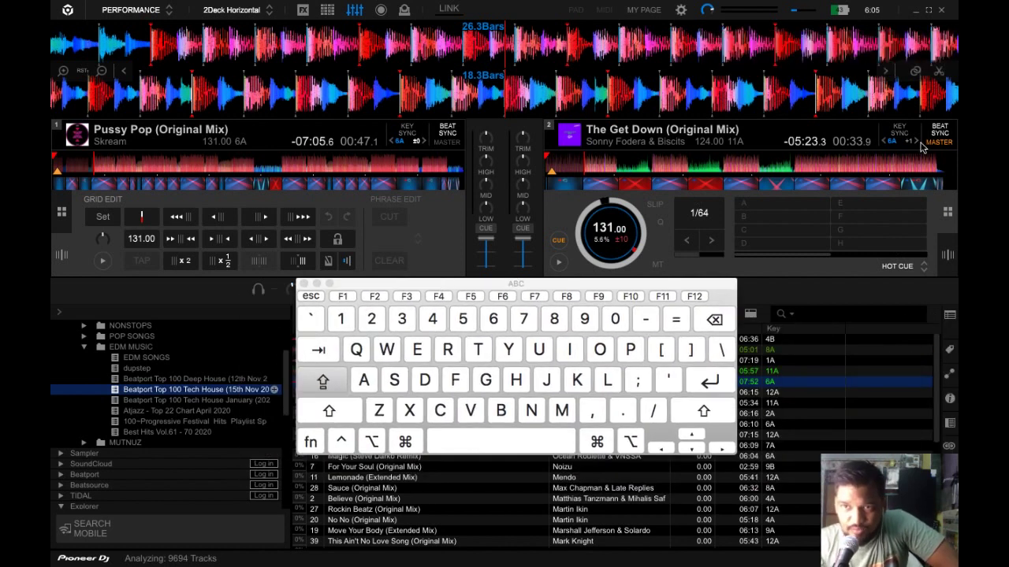
pyautogui.moveTo(509, 298); pyautogui.dragTo(516, 374)
pyautogui.moveTo(498, 296); pyautogui.dragTo(546, 295)
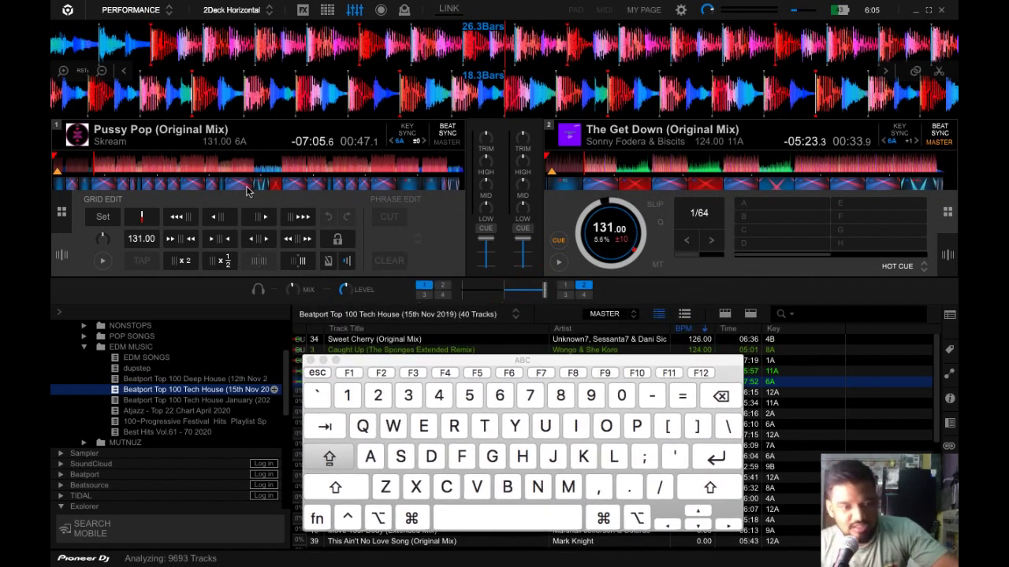
pyautogui.hotkey('shift', 'a')
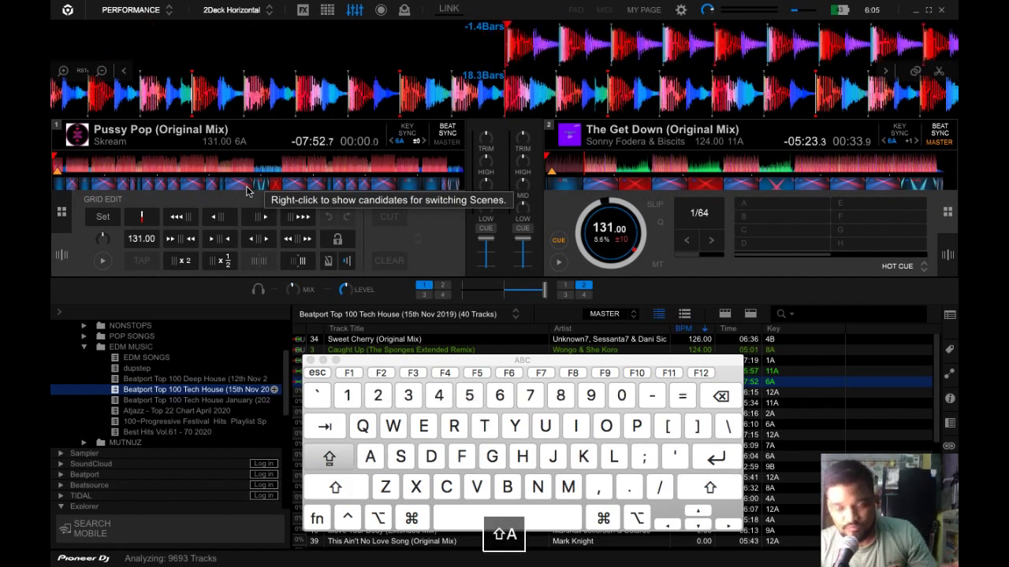
pyautogui.hotkey('shift', 'h')
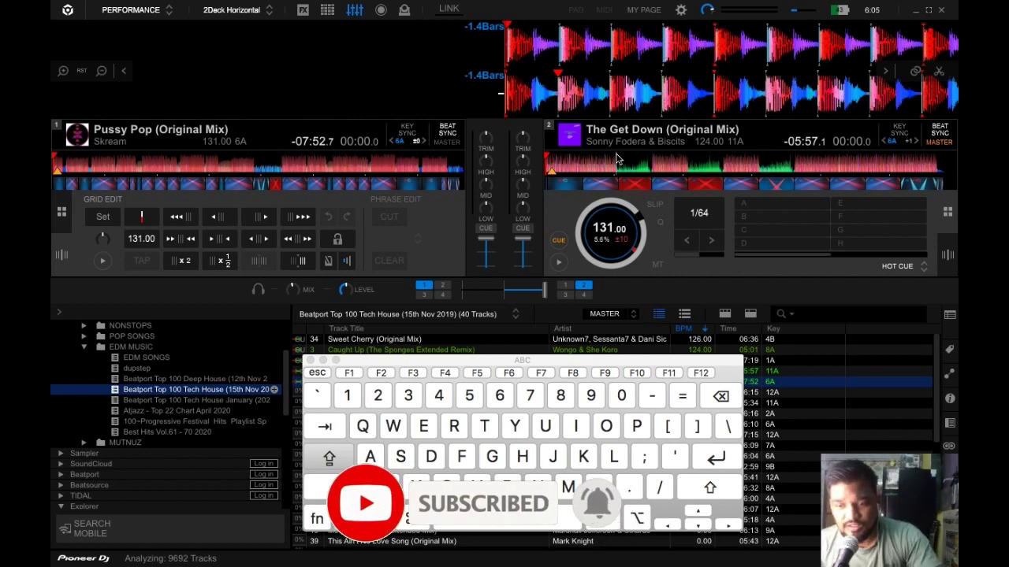
# Move deck 1's playback position forward and backward repeatedly near the beginning of its track.
pyautogui.press(']')
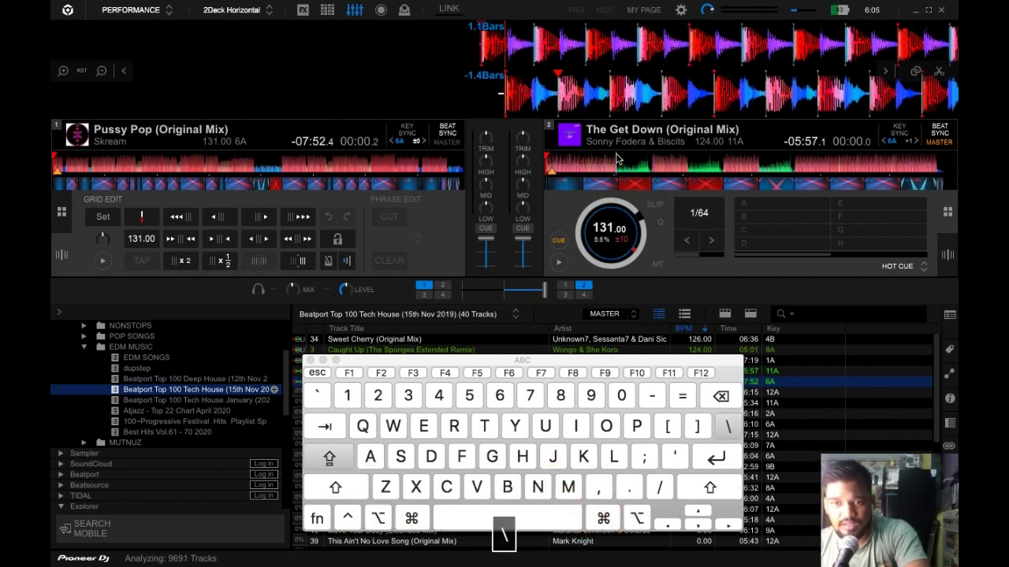
pyautogui.press(']')
pyautogui.press(']')
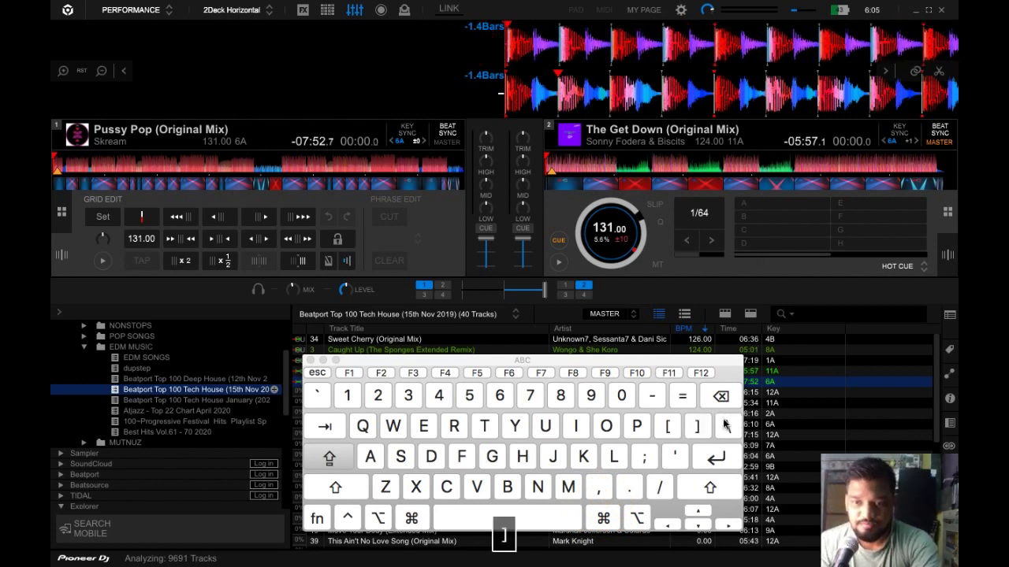
pyautogui.press('\\')
pyautogui.press('\\')
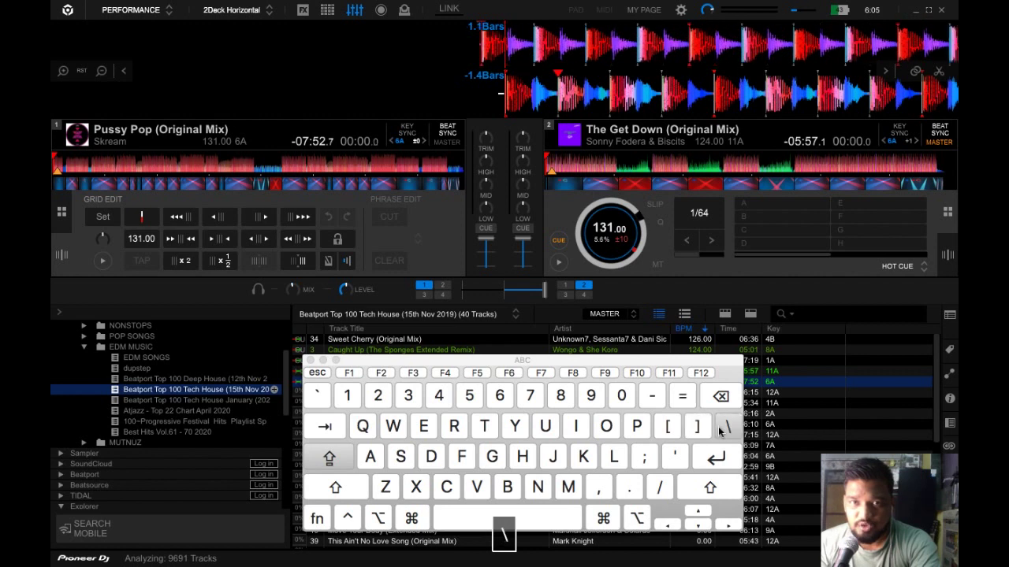
pyautogui.press('\\')
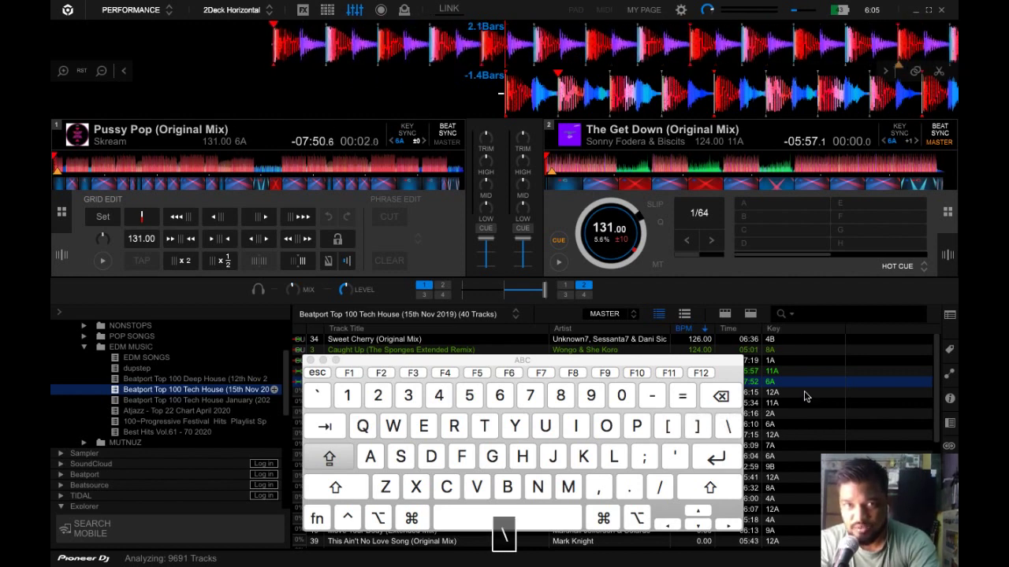
pyautogui.press(']')
pyautogui.press('\\')
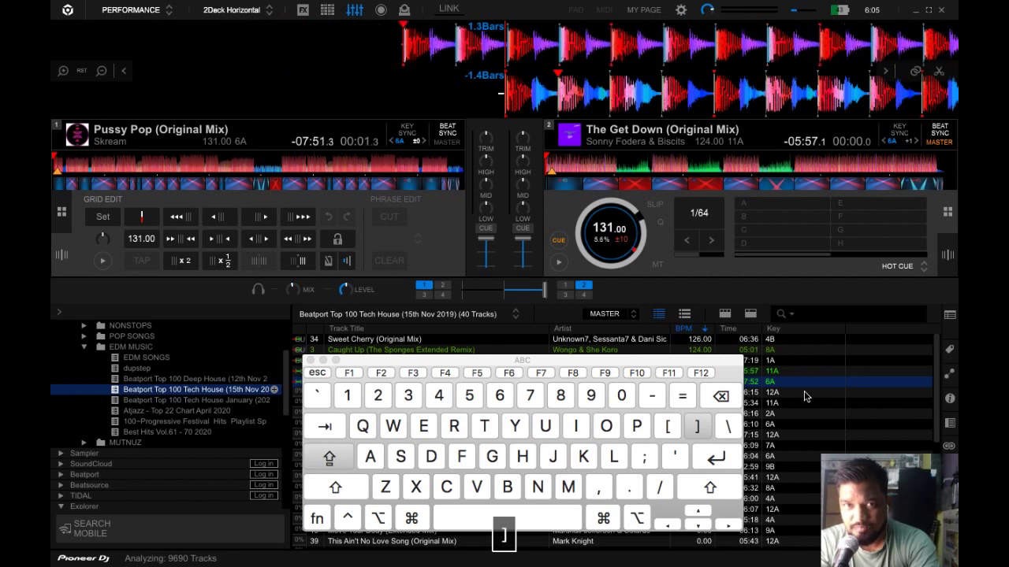
pyautogui.press(']')
# Find Deck 1's forward and backward beat-jump mappings in the keyboard preferences, keeping the on-screen keyboard clear of the list.
pyautogui.click(682, 11)
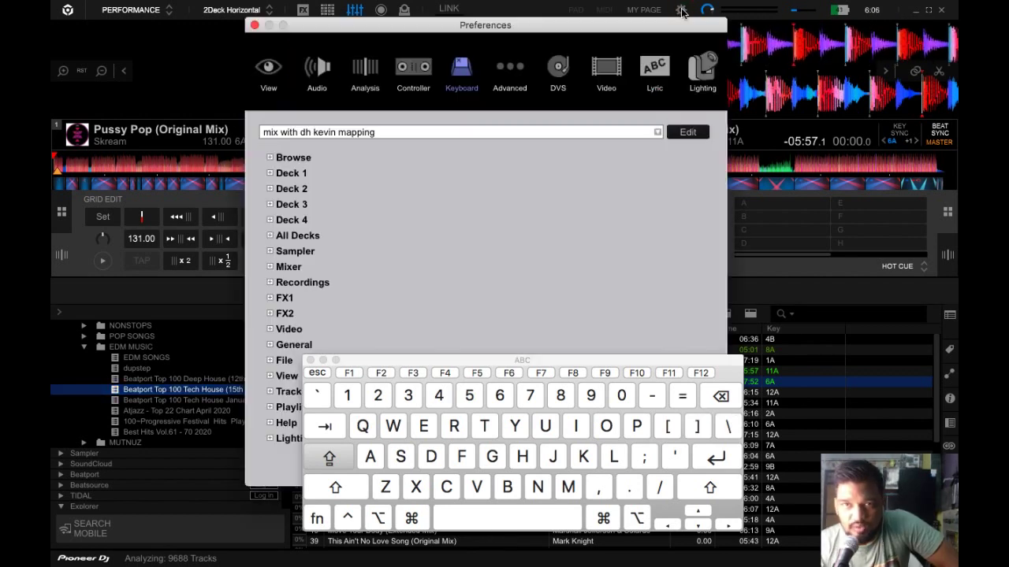
pyautogui.click(269, 173)
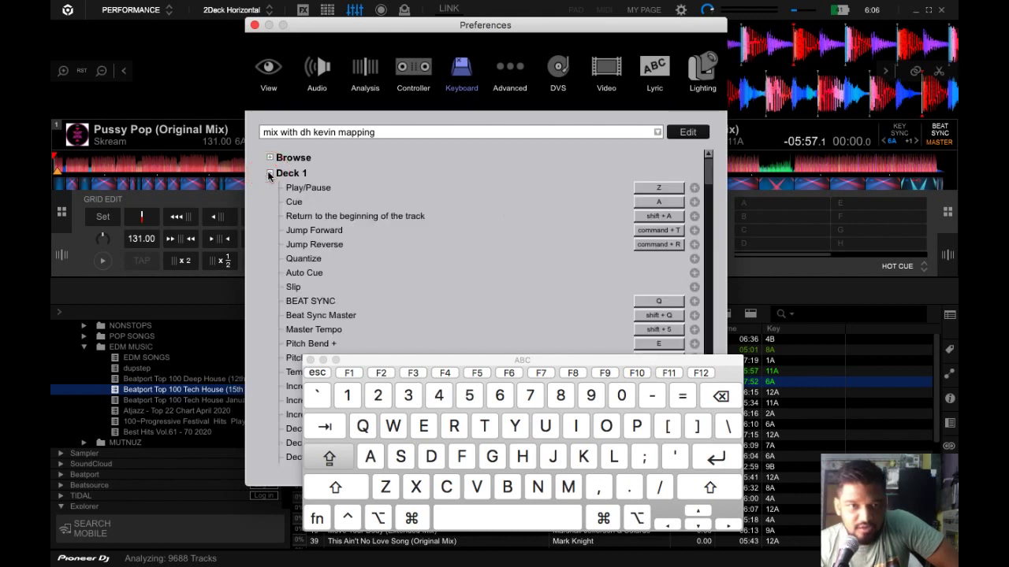
pyautogui.moveTo(484, 356); pyautogui.dragTo(855, 292)
pyautogui.scroll(-20, 331, 398)
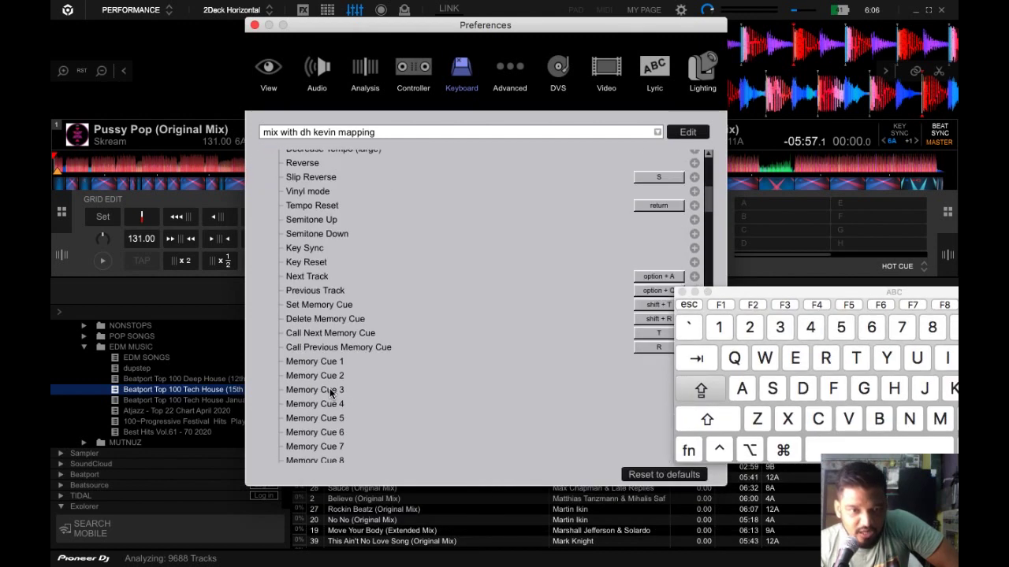
pyautogui.scroll(-20, 331, 397)
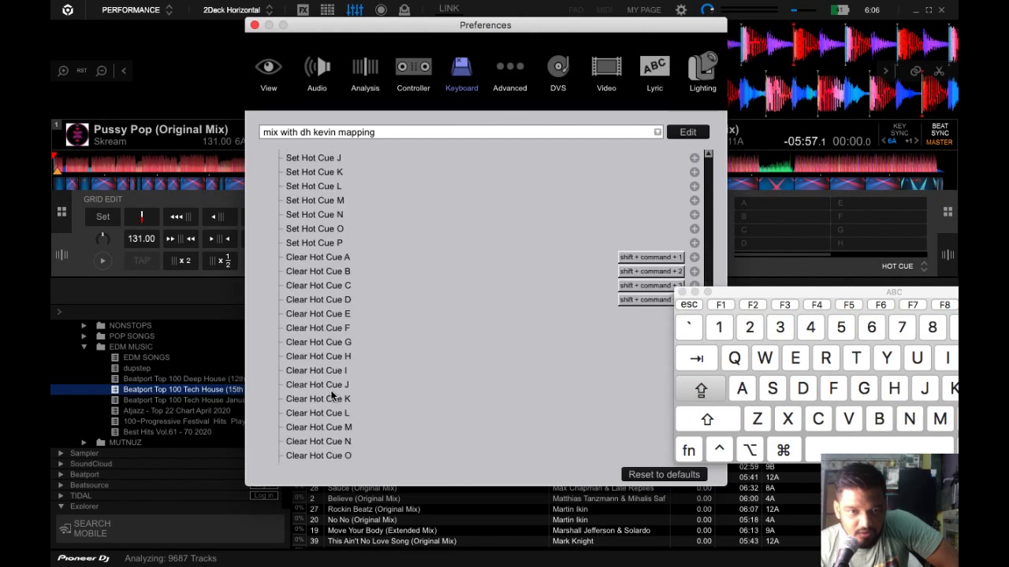
pyautogui.scroll(3, 332, 394)
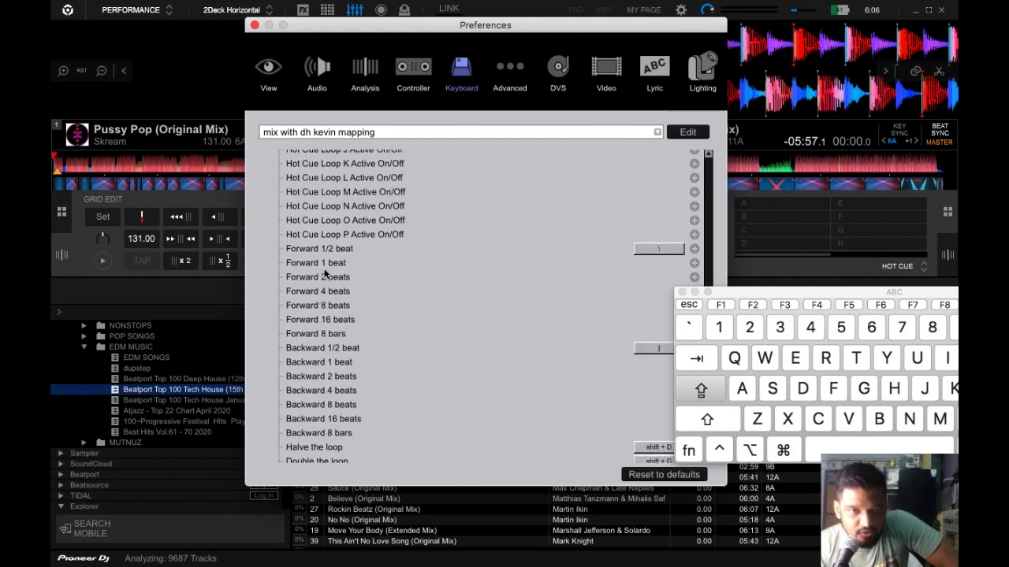
pyautogui.scroll(2, 324, 268)
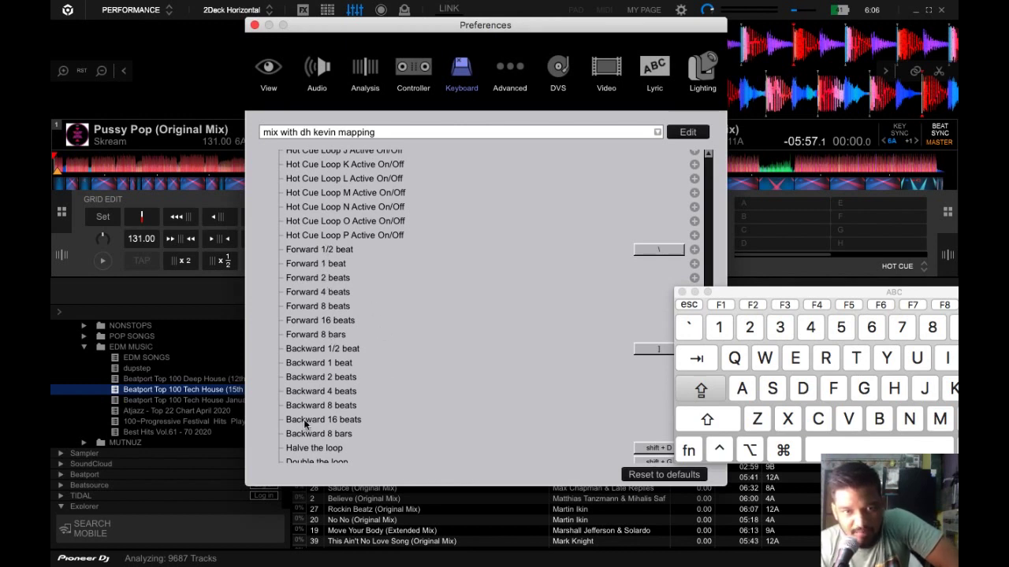
pyautogui.scroll(-1, 328, 388)
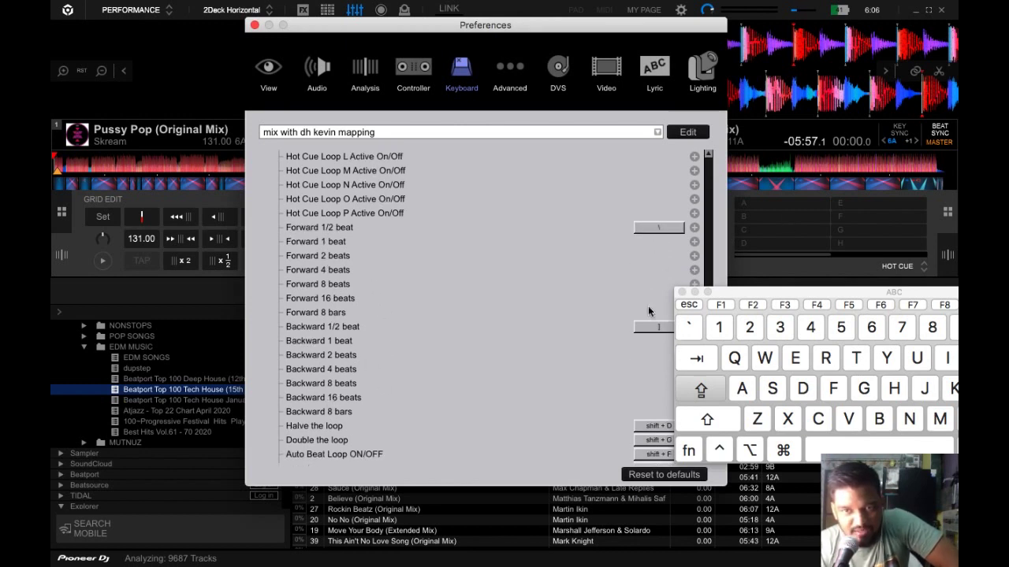
pyautogui.moveTo(731, 290); pyautogui.dragTo(808, 282)
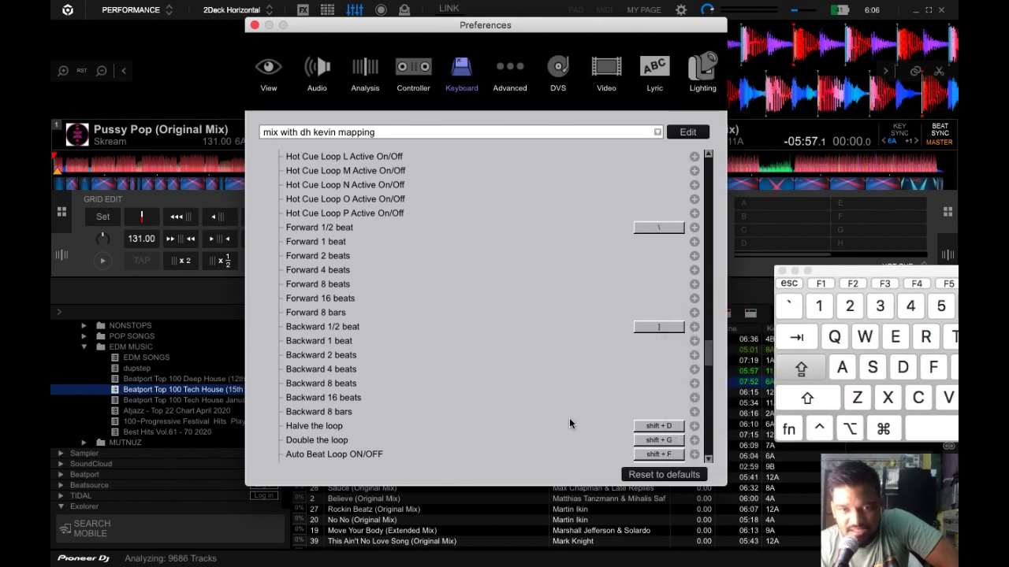
# Examine Deck 1's Forward 1/2 beat and Backward 1/2 beat shortcuts, and close the preferences.
pyautogui.scroll(1, 371, 296)
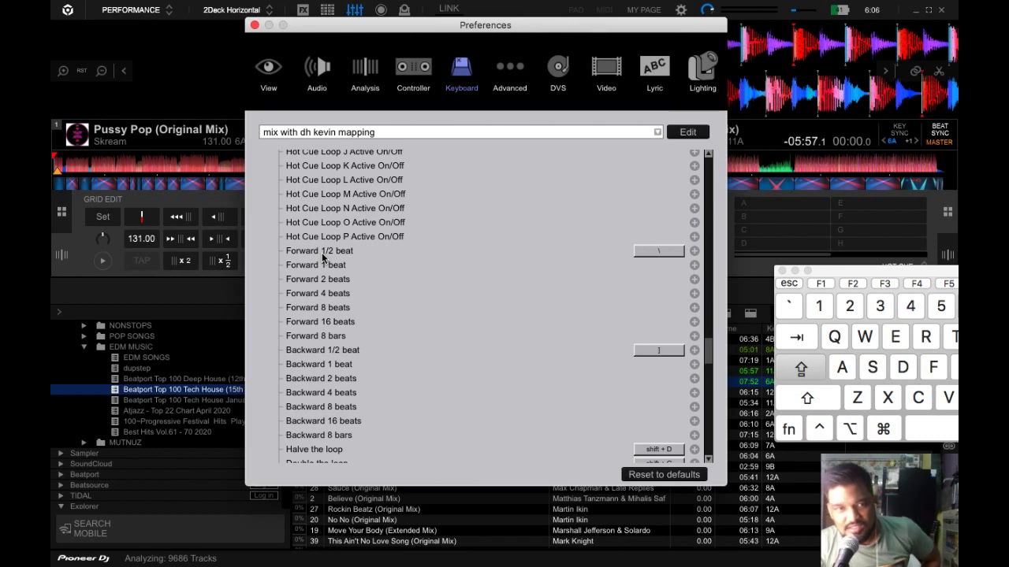
pyautogui.click(327, 352)
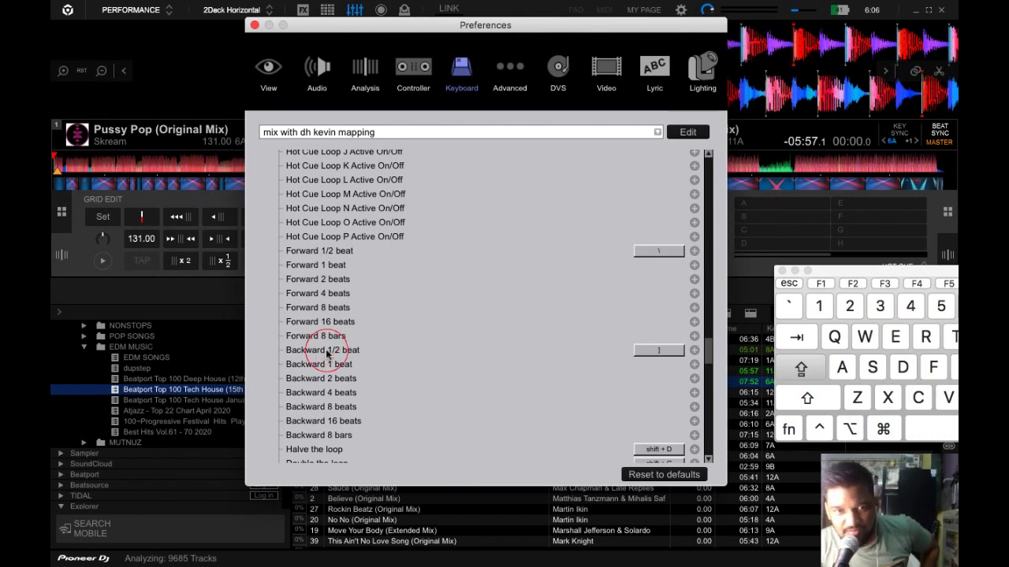
pyautogui.click(326, 251)
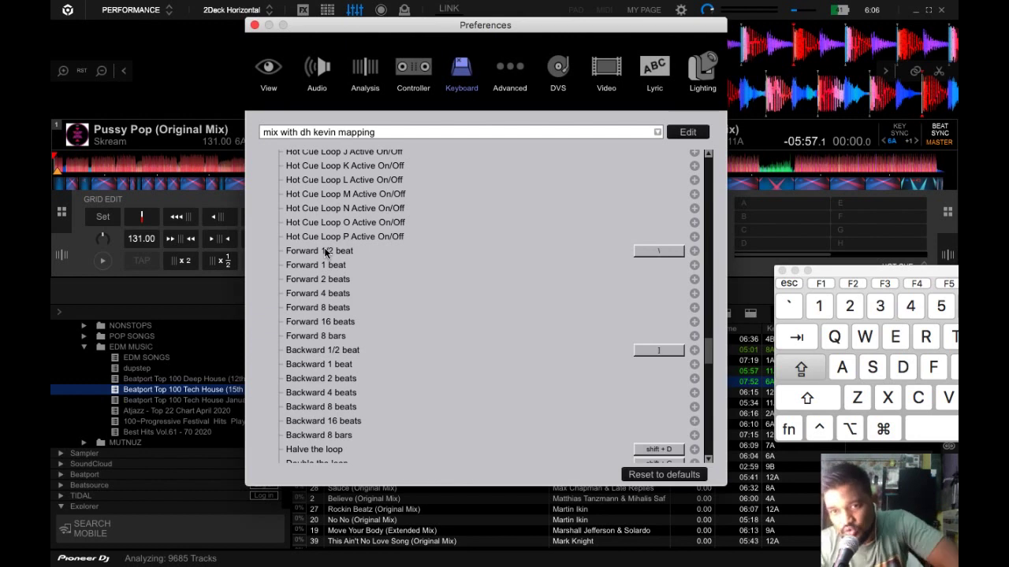
pyautogui.click(254, 26)
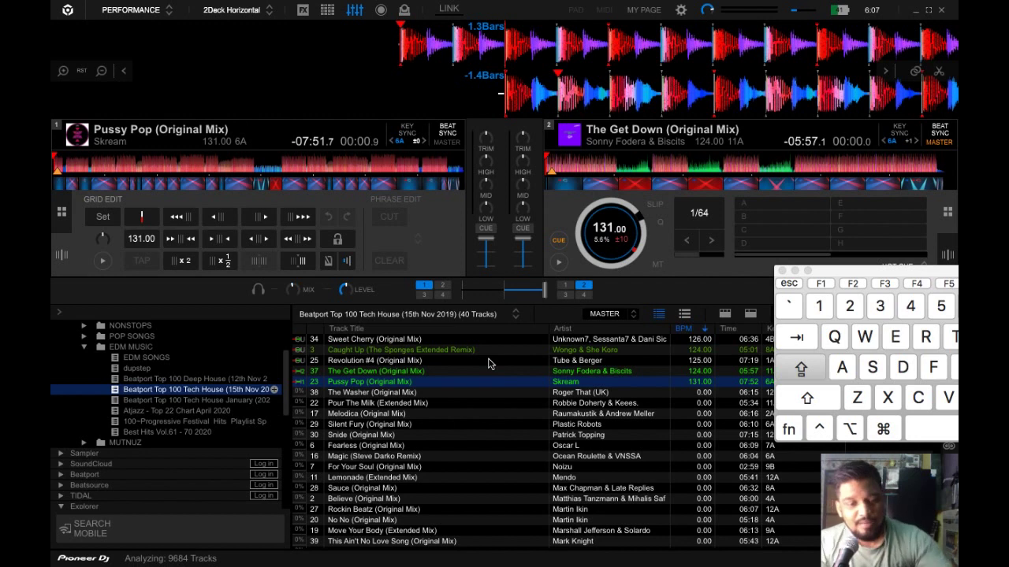
# Return deck 1 to the beginning of its track and move the crossfader fully to deck 1's side.
pyautogui.hotkey('shift', 'a')
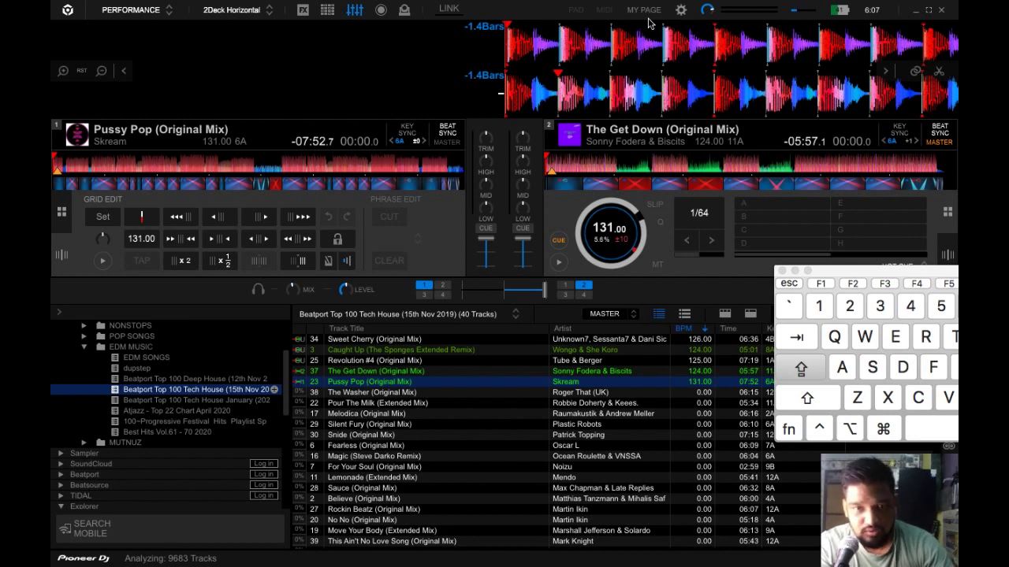
pyautogui.press('Left')
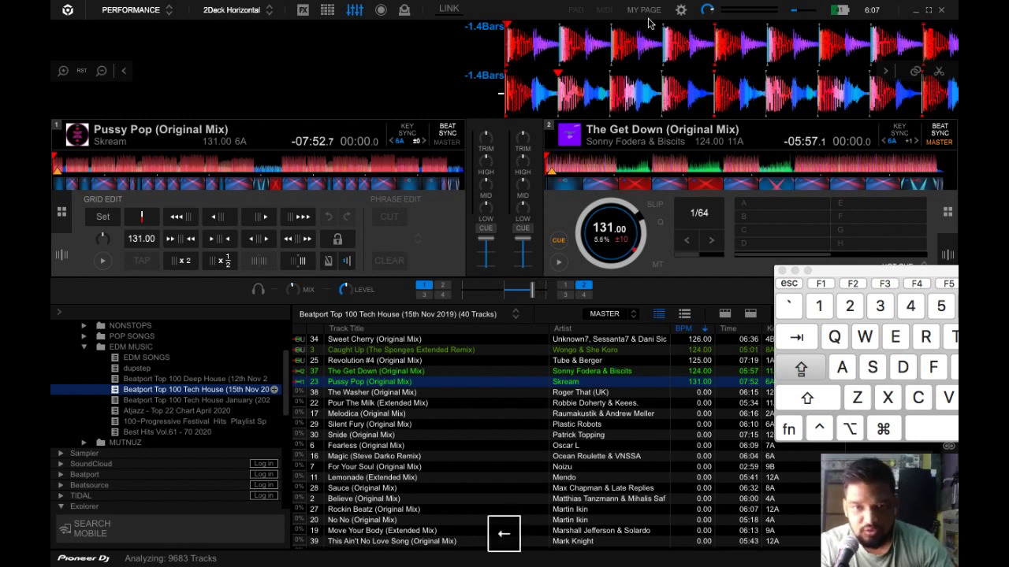
pyautogui.moveTo(857, 271); pyautogui.dragTo(339, 345)
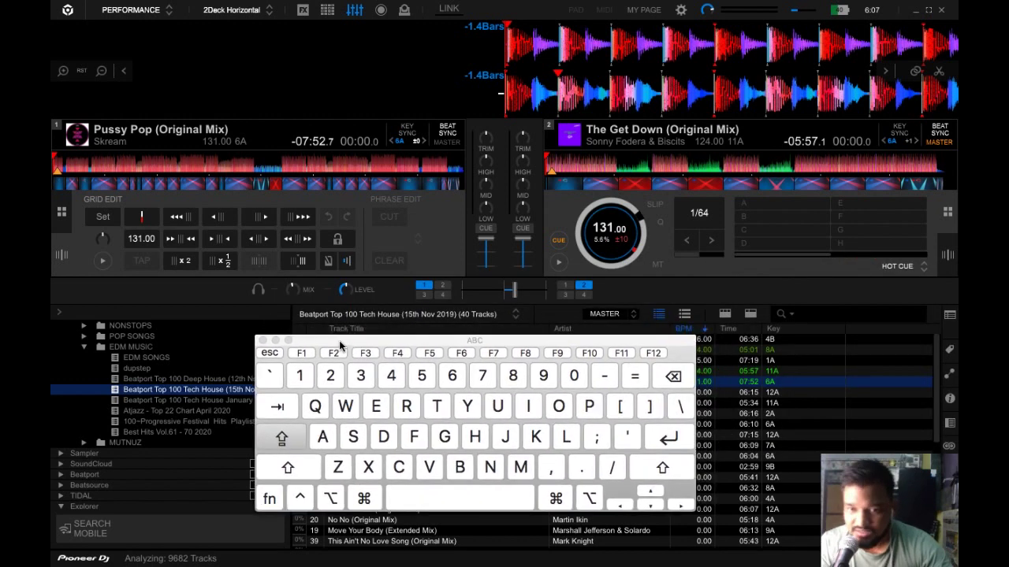
pyautogui.press('Left')
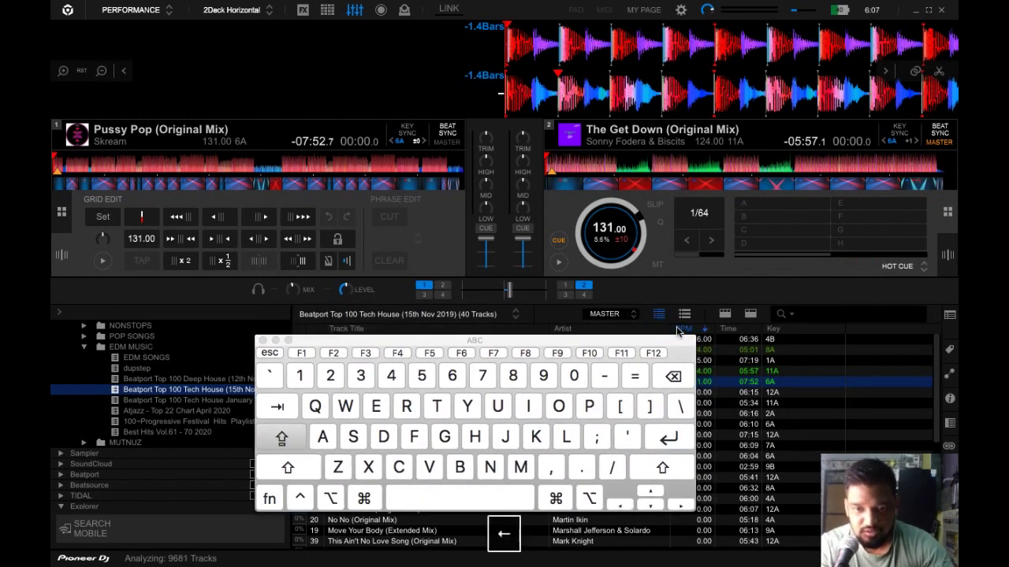
pyautogui.press('Left')
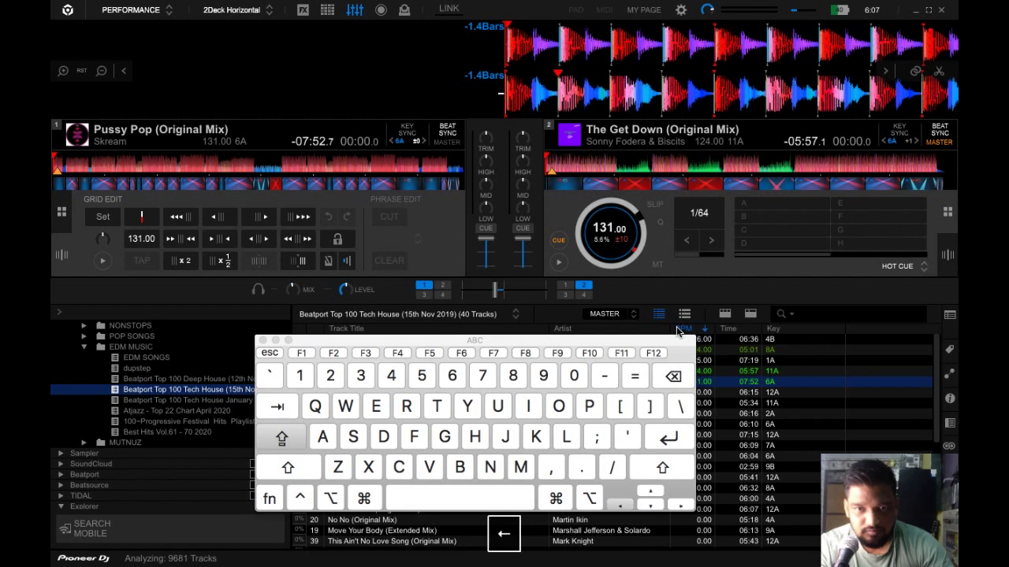
pyautogui.press('Left')
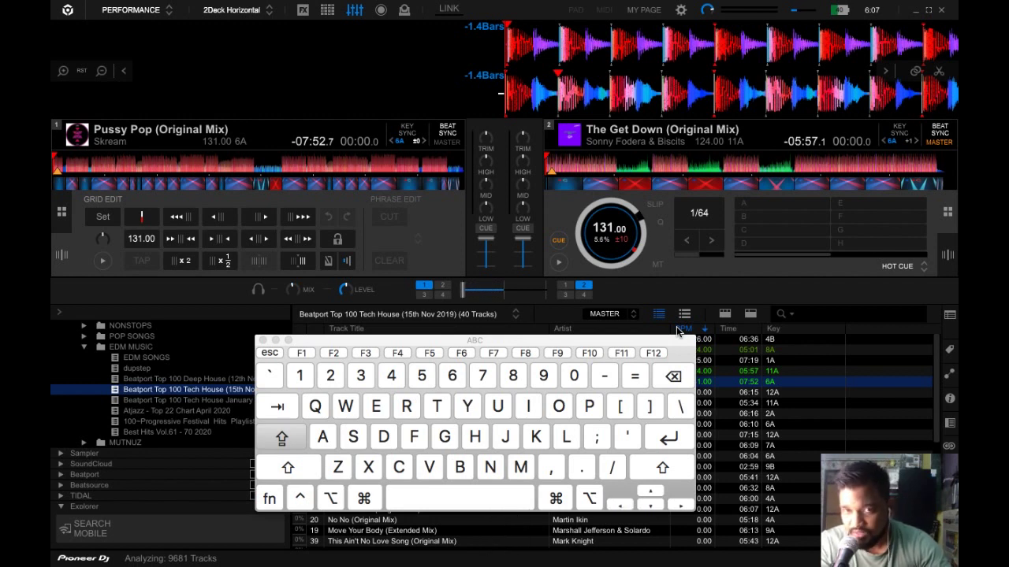
# Start playback on deck 1, and start deck 2 beat-synced with it eight bars behind.
pyautogui.press('z')
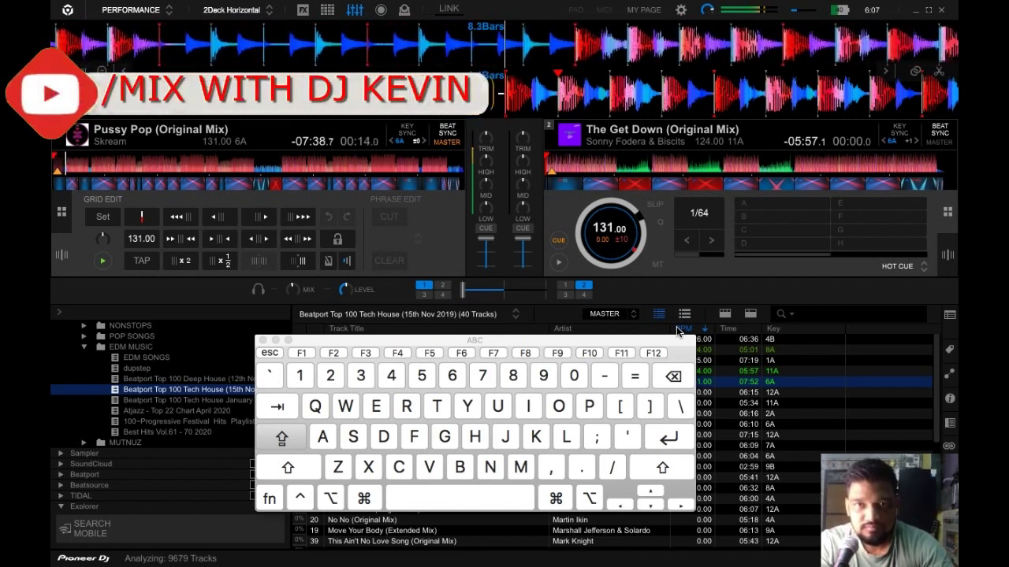
pyautogui.press('n')
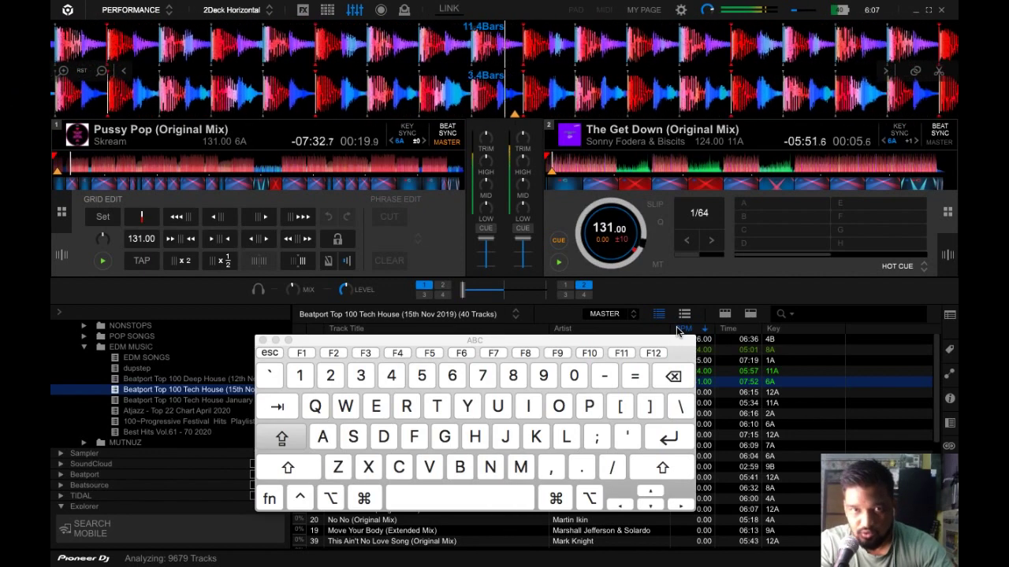
pyautogui.press('y')
pyautogui.press('y')
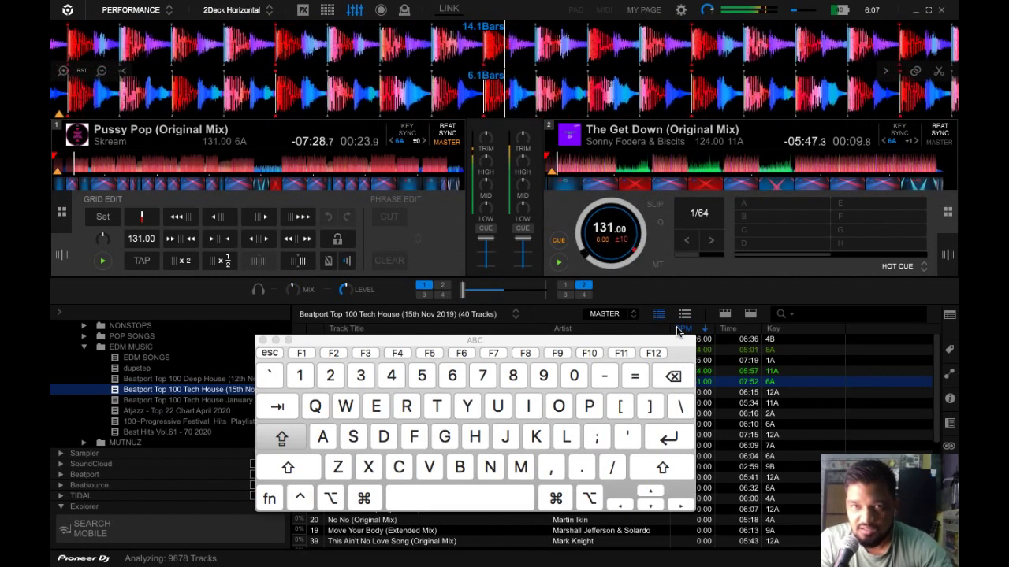
# Move the crossfader gradually from deck 1 fully to deck 2's side while both tracks play, and pause both decks.
pyautogui.press('Right')
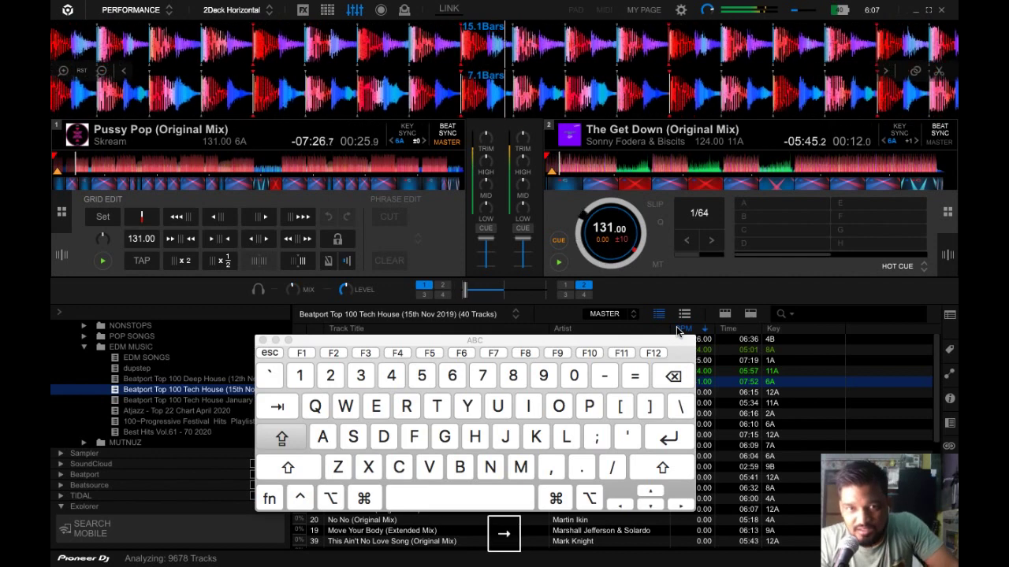
pyautogui.press('Right')
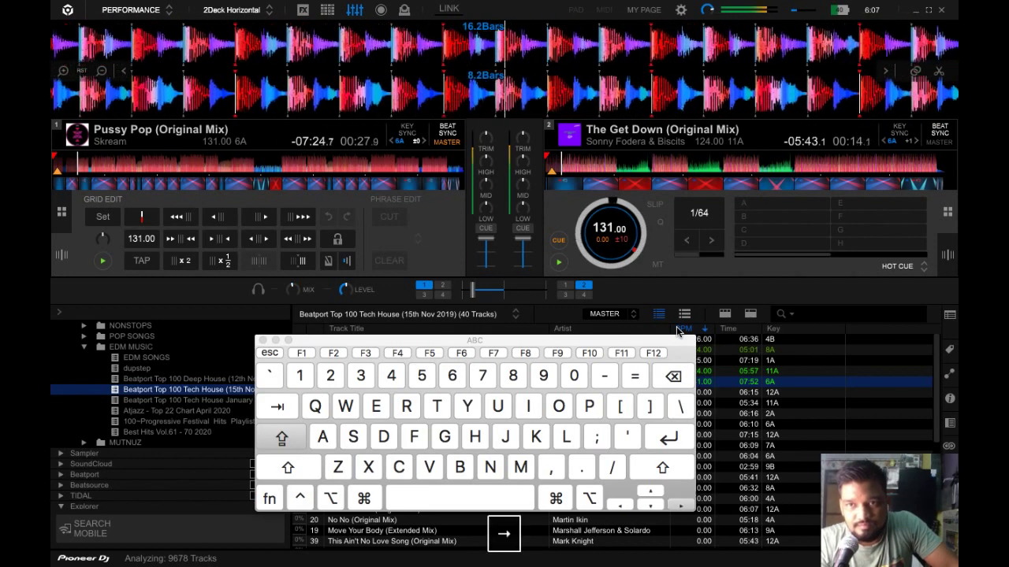
pyautogui.press('Right')
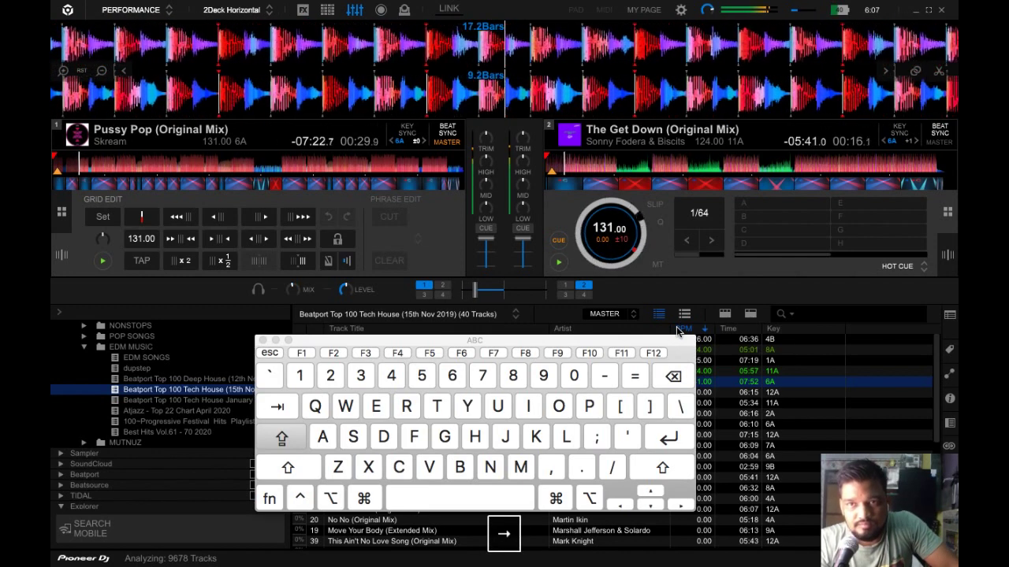
pyautogui.press('Right')
pyautogui.press('Right')
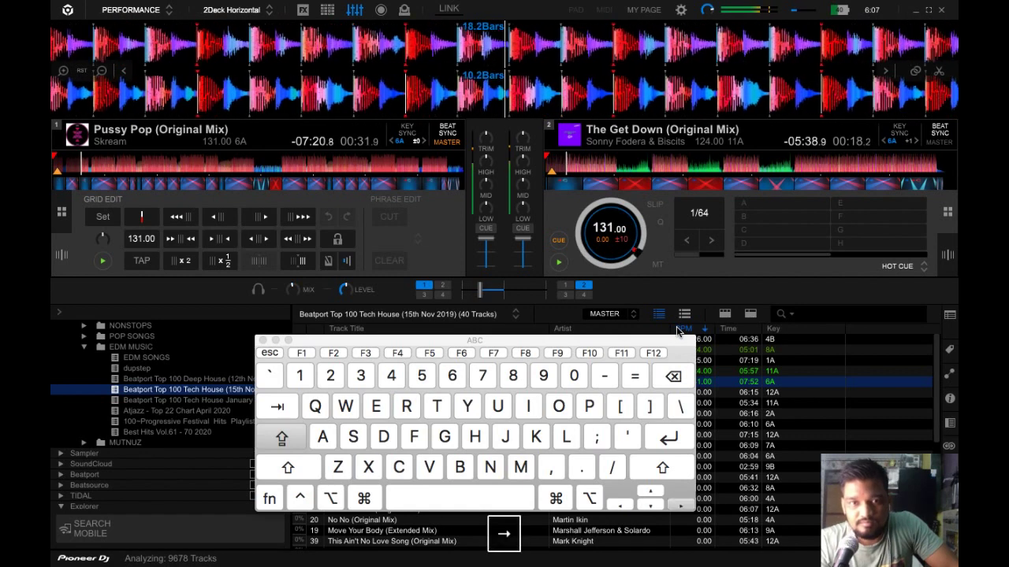
pyautogui.press('Right')
pyautogui.press('Right')
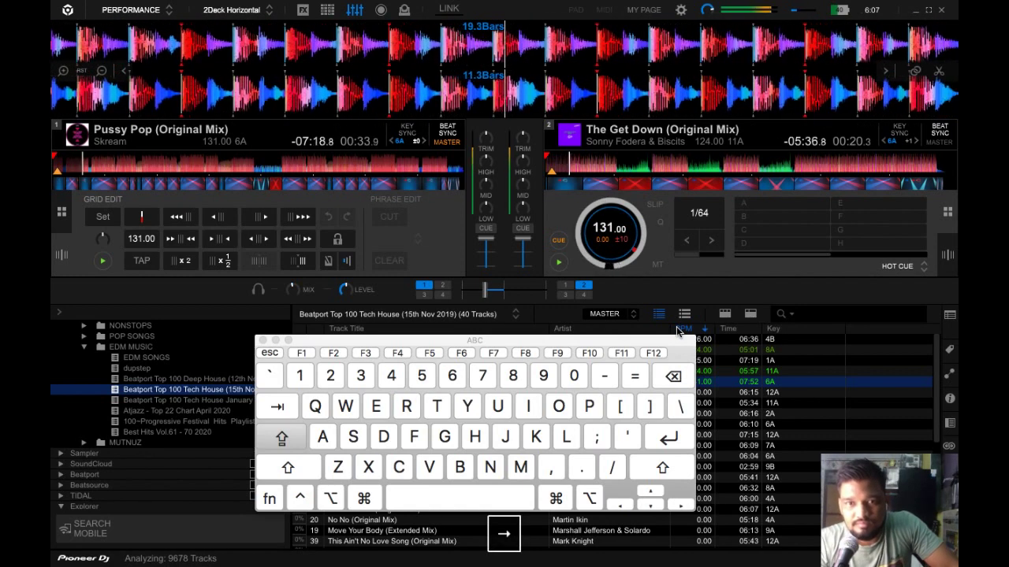
pyautogui.press('Right')
pyautogui.press('Right')
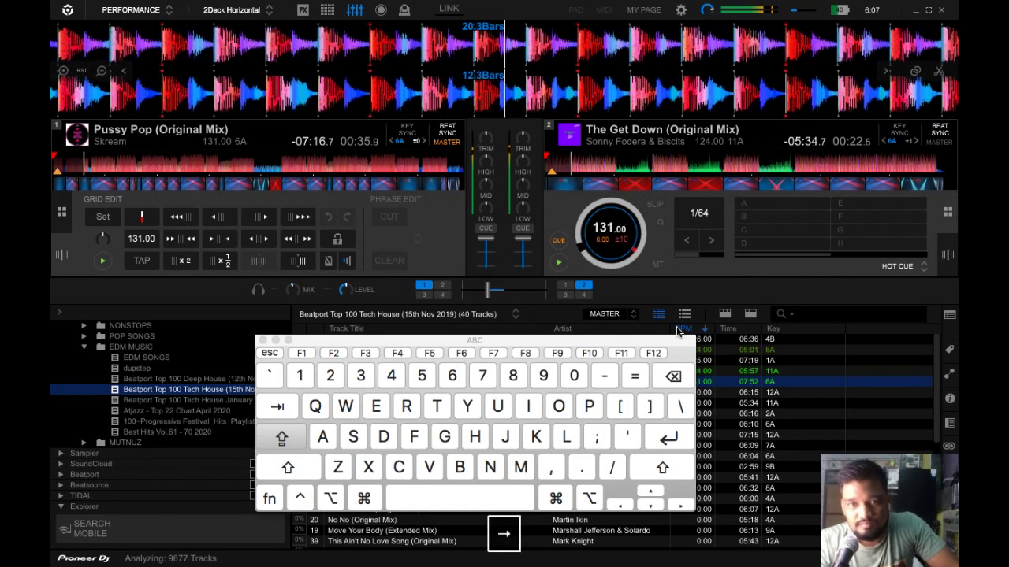
pyautogui.press('Right')
pyautogui.press('Right')
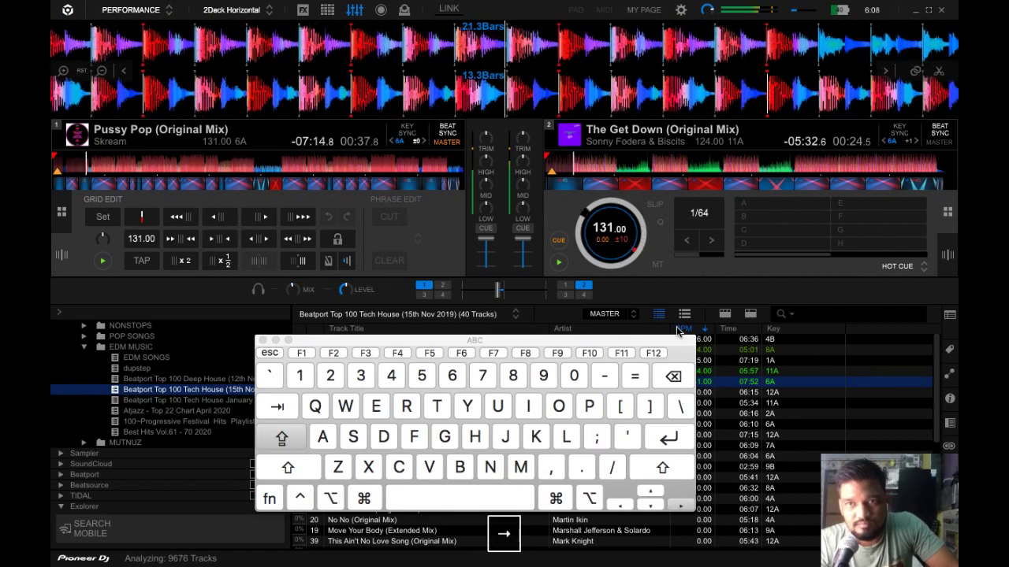
pyautogui.press('Right')
pyautogui.press('Right')
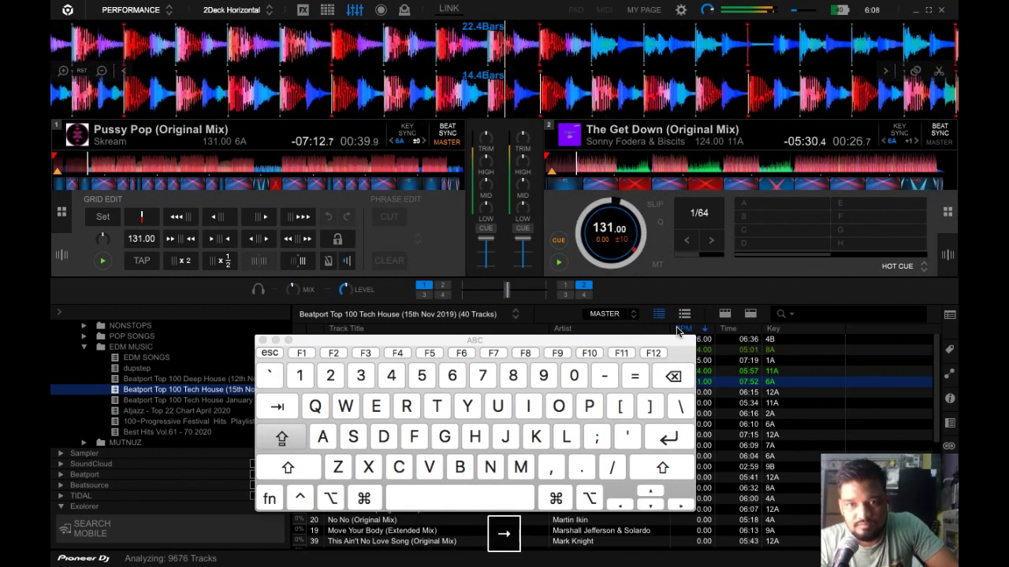
pyautogui.press('Right')
pyautogui.press('Right')
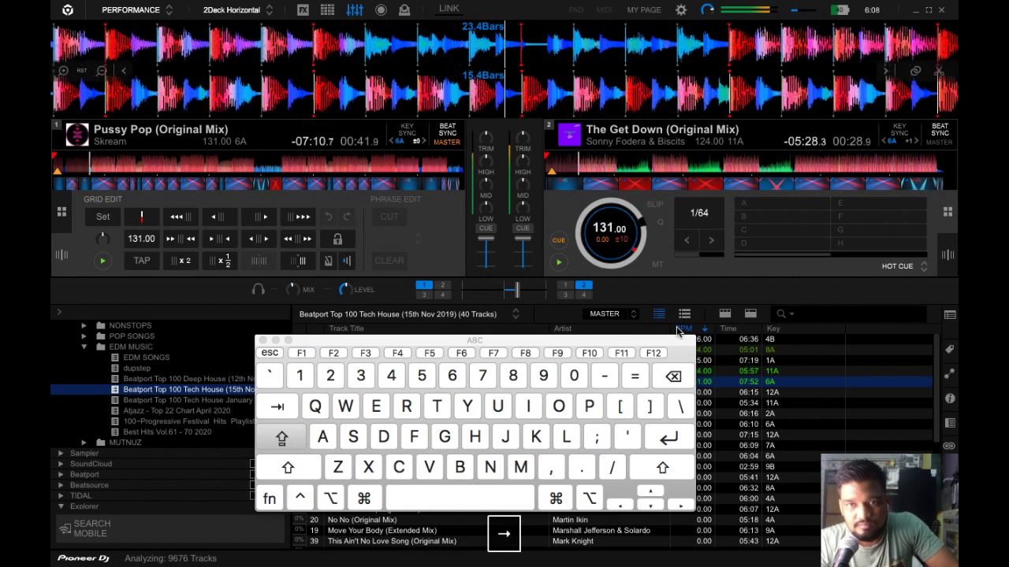
pyautogui.press('Right')
pyautogui.press('Right')
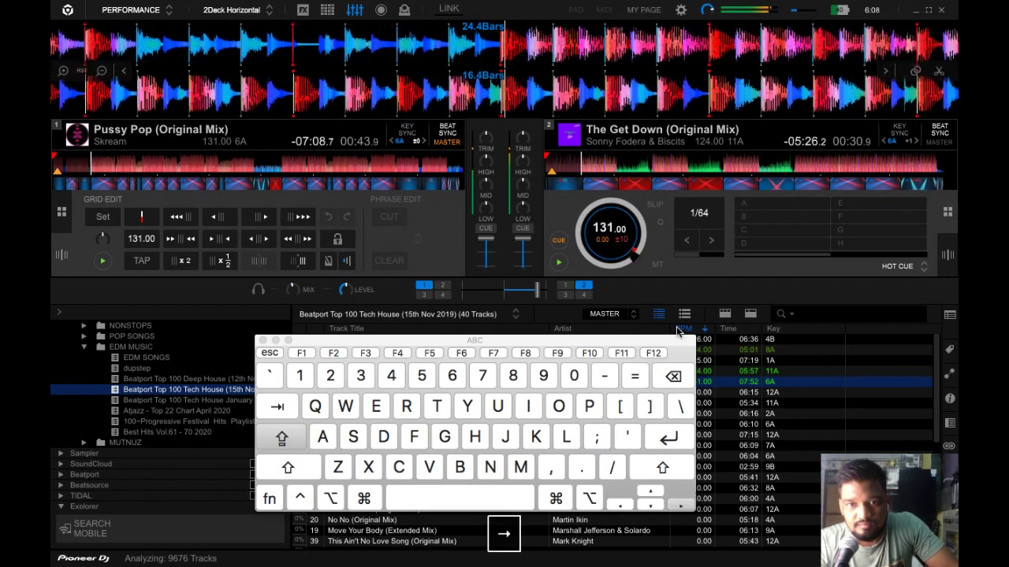
pyautogui.press('Right')
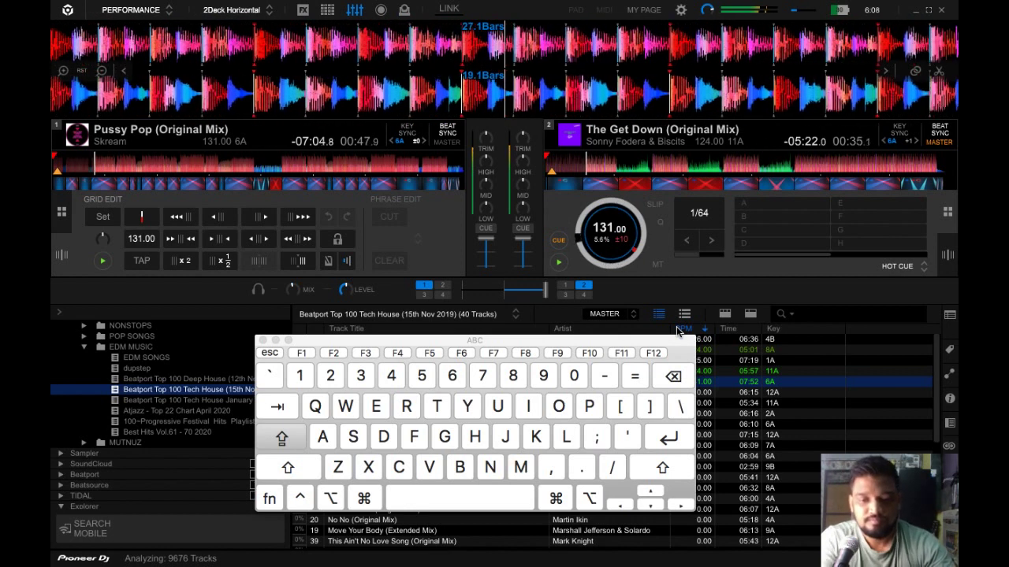
pyautogui.press('n')
pyautogui.press('z')
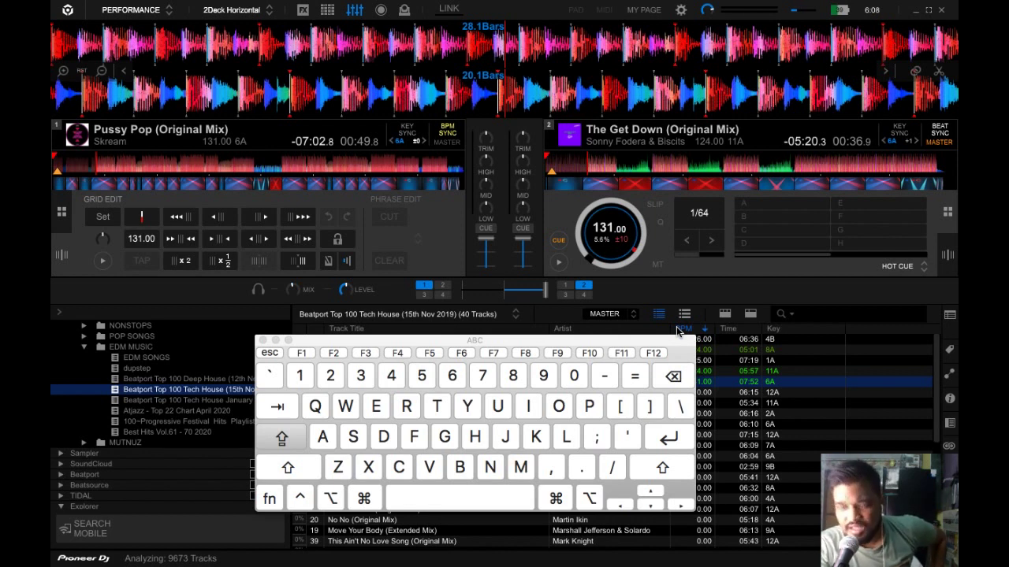
# Open the keyboard preferences, and briefly expand and collapse the Deck 1 and Deck 2 mapping groups.
pyautogui.click(681, 11)
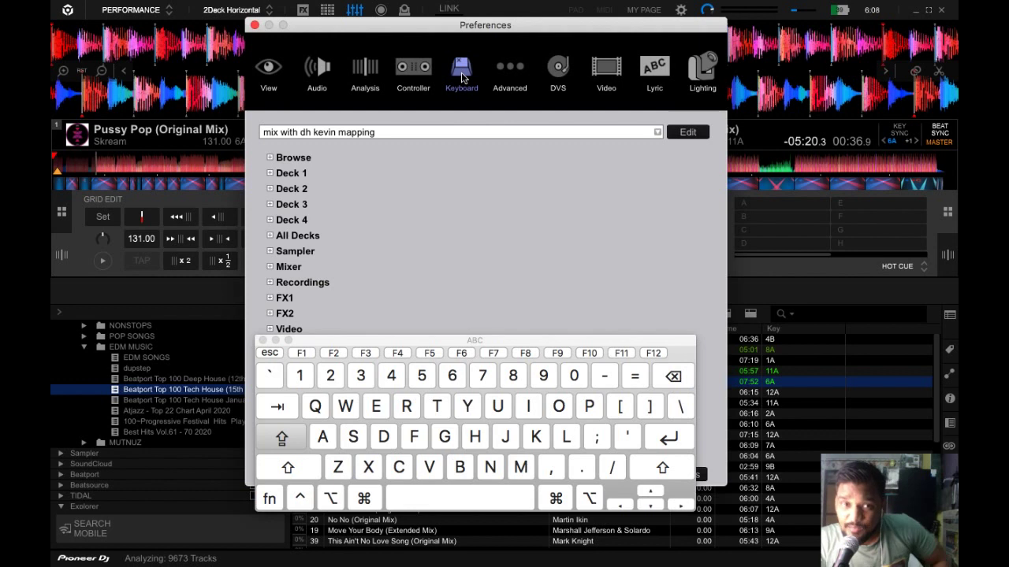
pyautogui.click(270, 174)
pyautogui.click(270, 174)
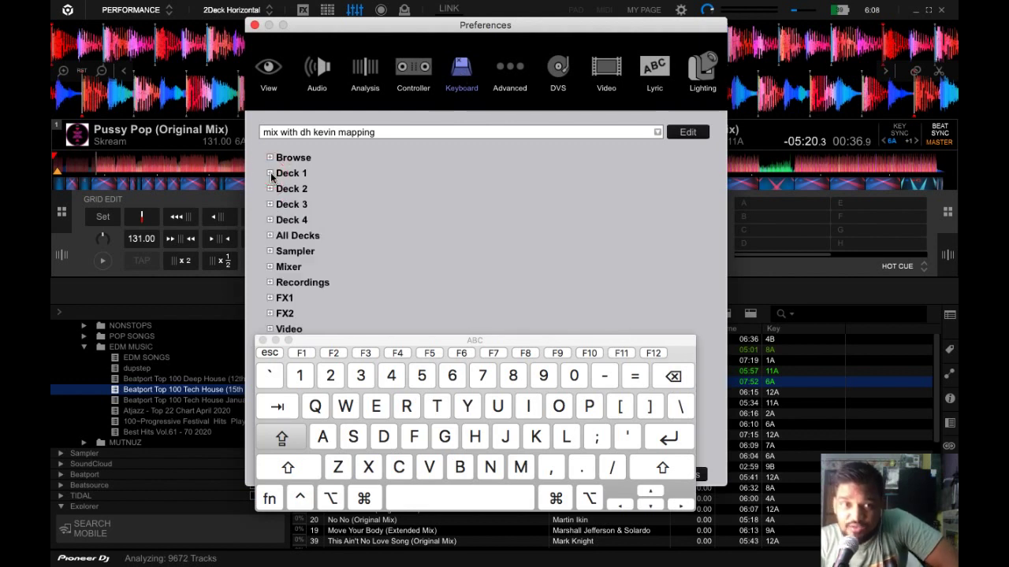
pyautogui.click(270, 190)
pyautogui.click(270, 190)
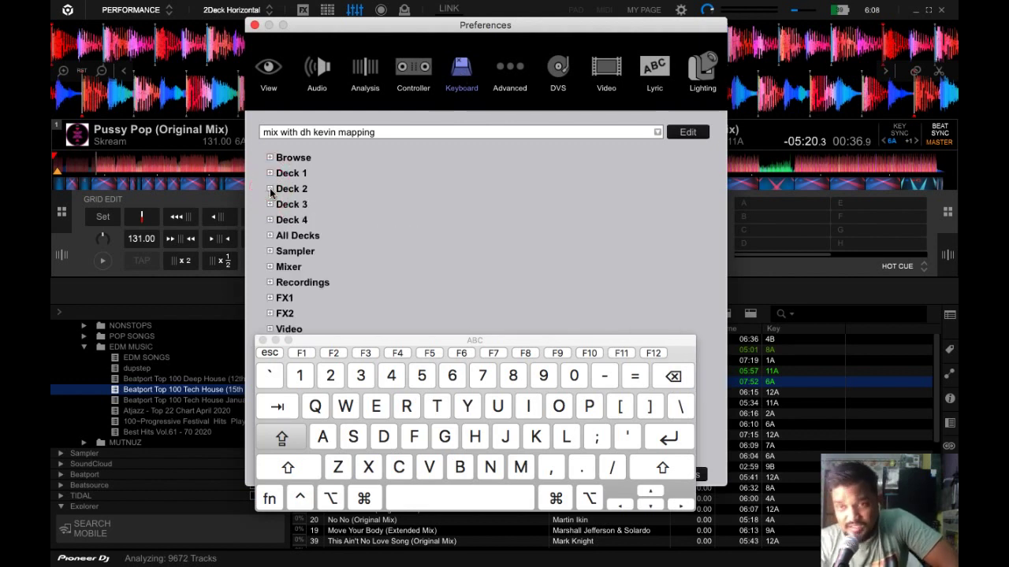